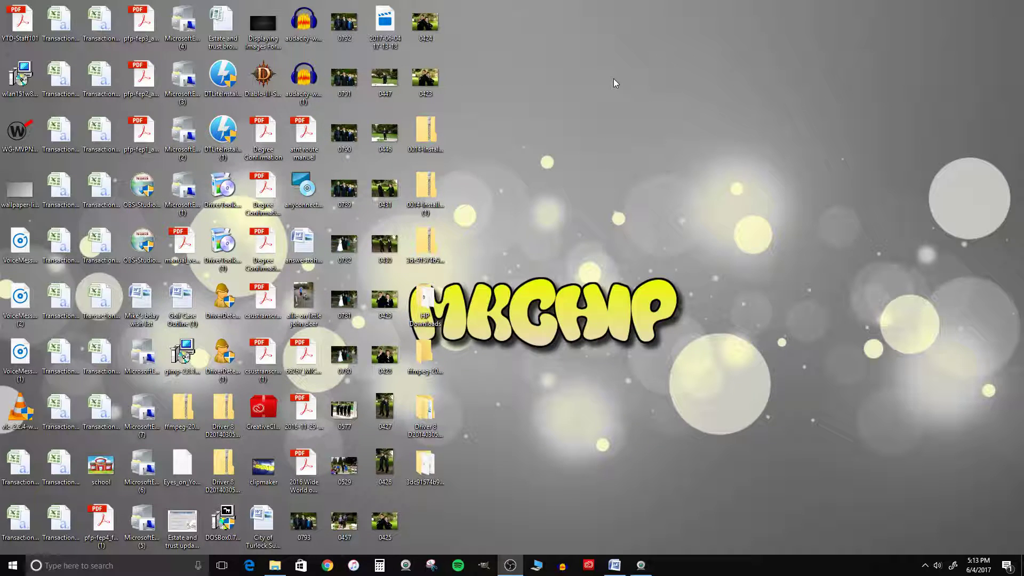
Make a desktop folder 'stuff to go through' and drag the cluttered desktop icons into it.
right_click(519, 93)
mouse_move(560, 195)
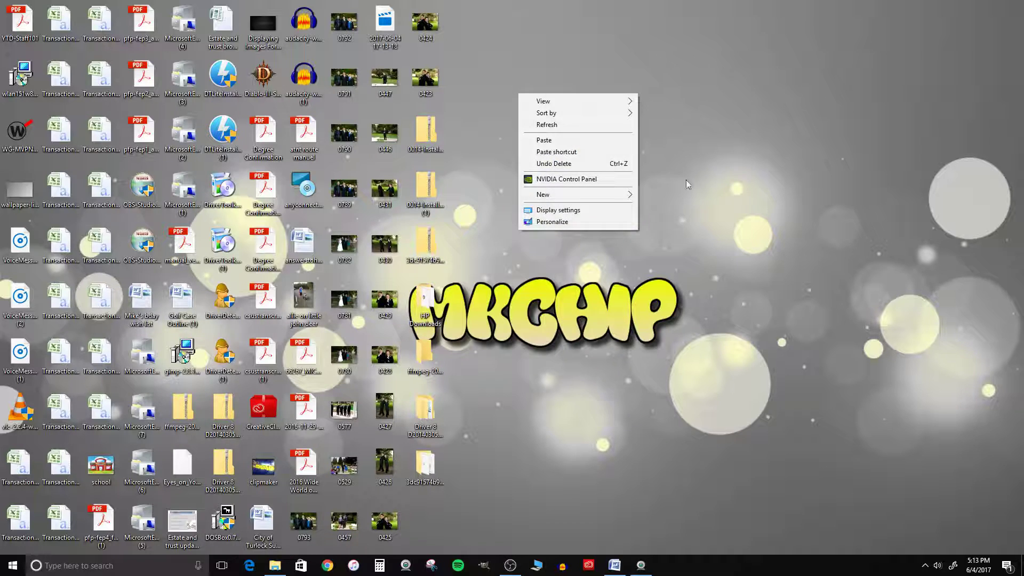
click(376, 195)
text(stuff to go thru)
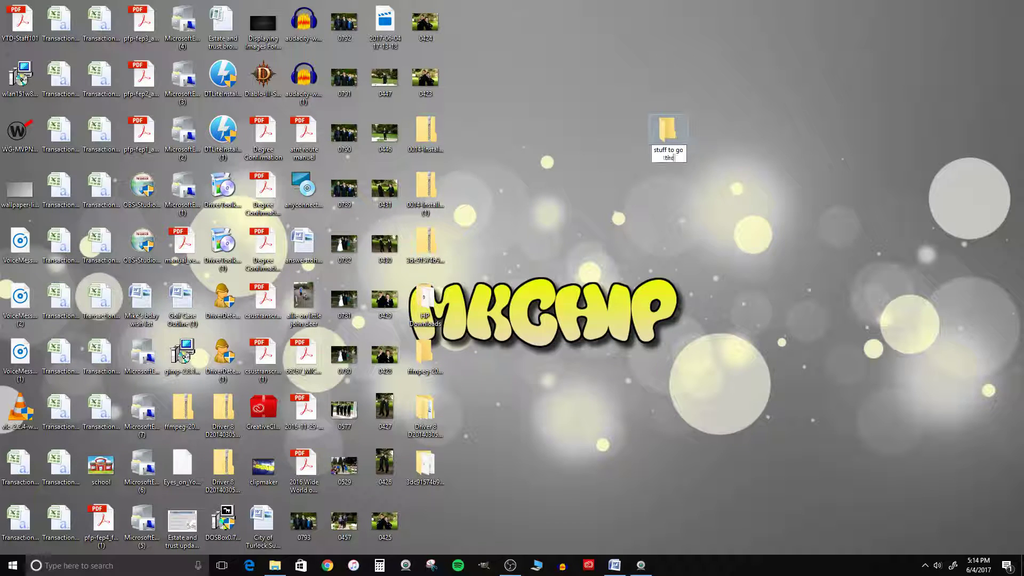
key(Return)
mouse_move(480, 517)
mouse_down()
mouse_move(25, 381)
mouse_move(1, 4)
mouse_up()
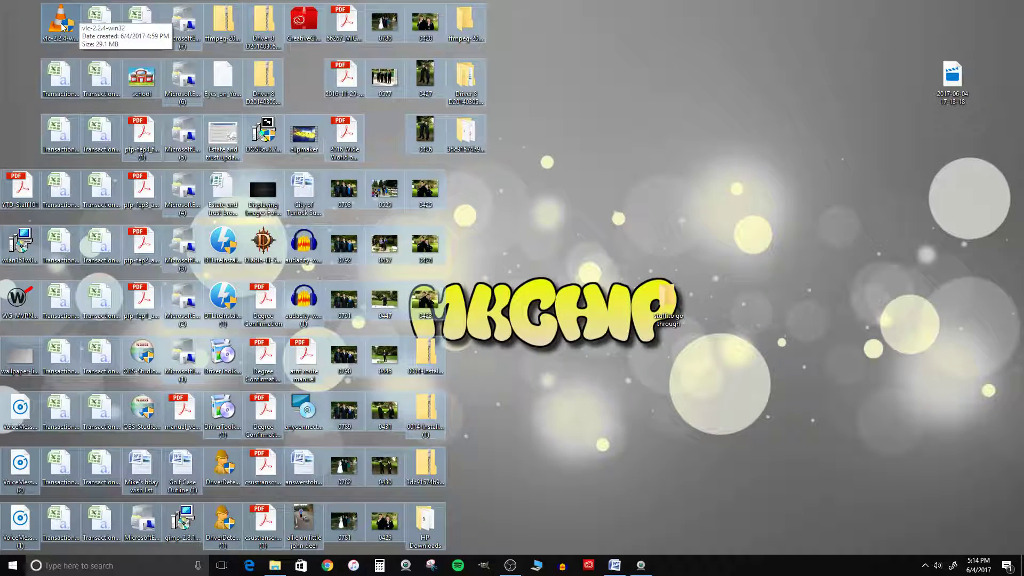
drag(64, 26, 666, 298)
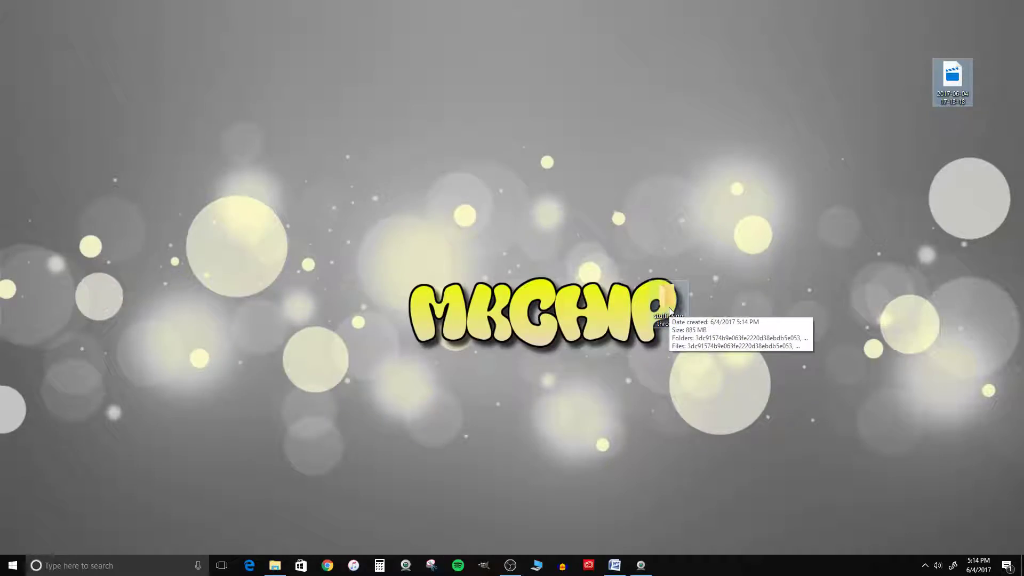
Place 'stuff to go through' in the top-left corner, then show the Audacity tile's Start menu options.
drag(671, 311, 20, 24)
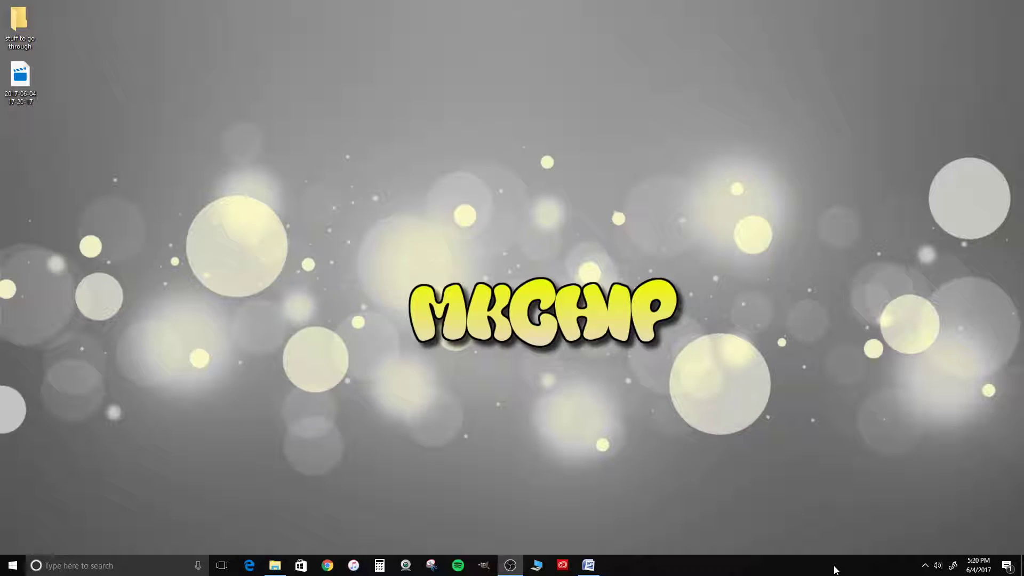
click(13, 566)
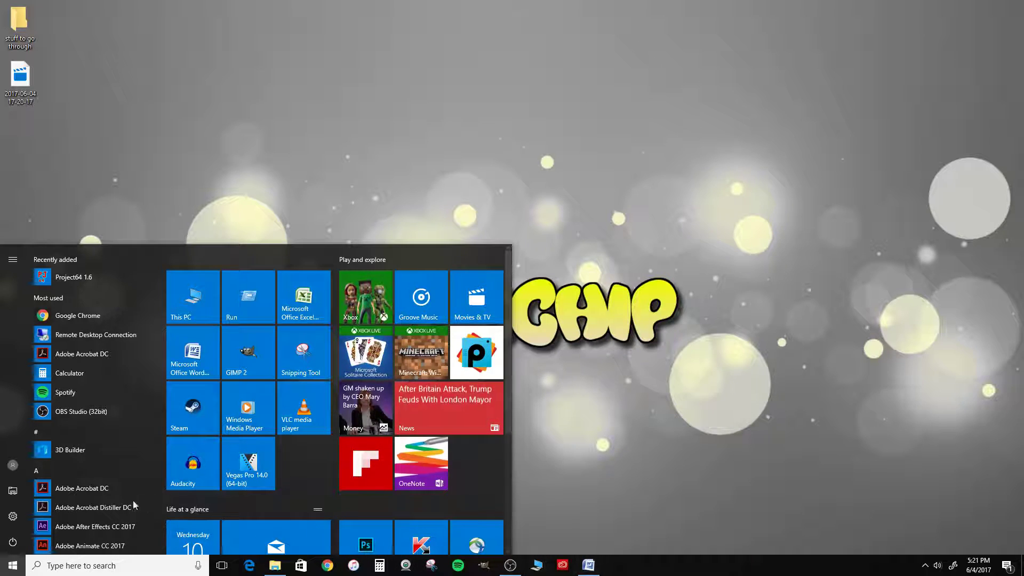
right_click(194, 465)
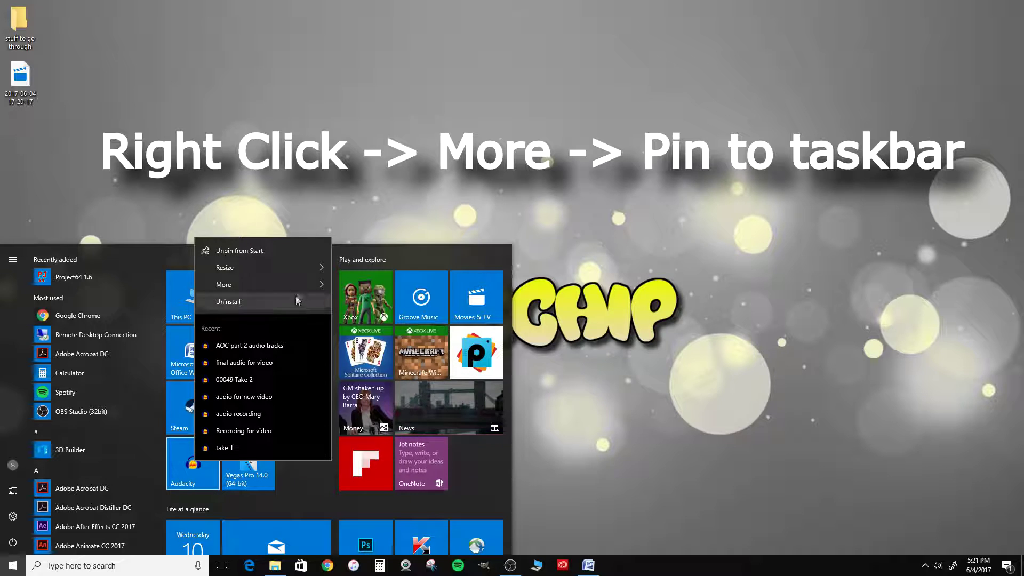
mouse_move(228, 285)
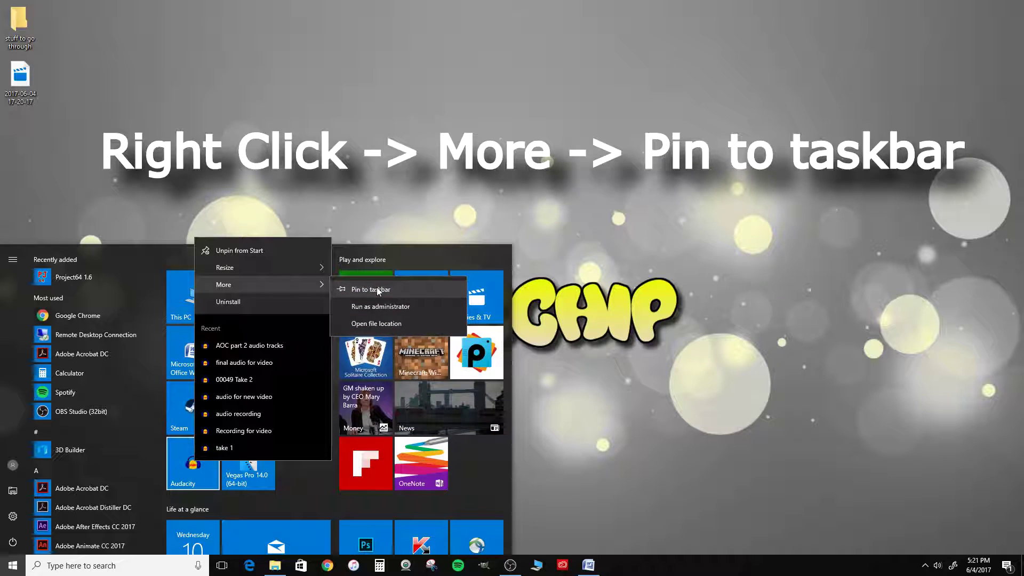
Pin Audacity to the taskbar.
click(378, 291)
click(608, 407)
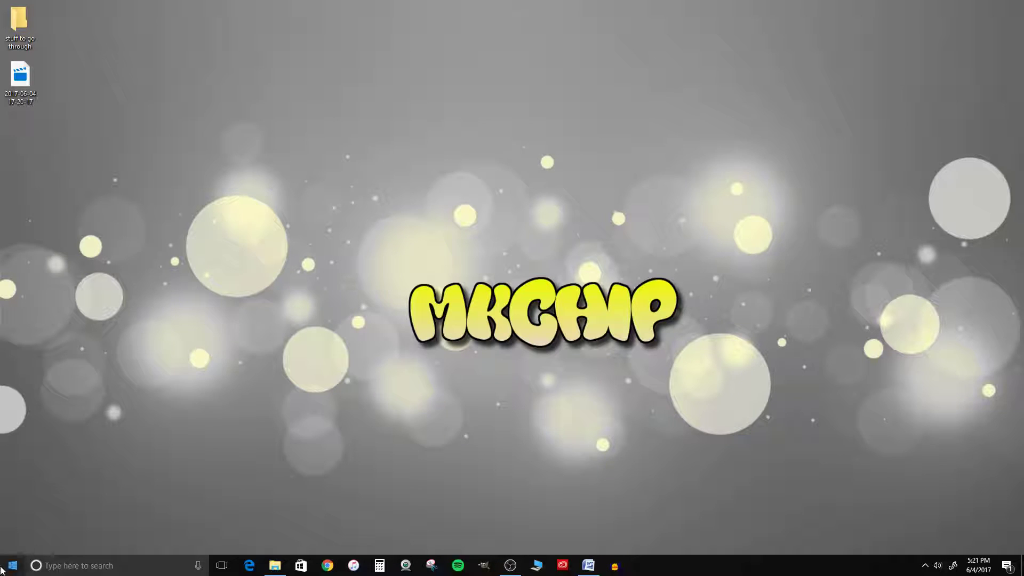
click(12, 566)
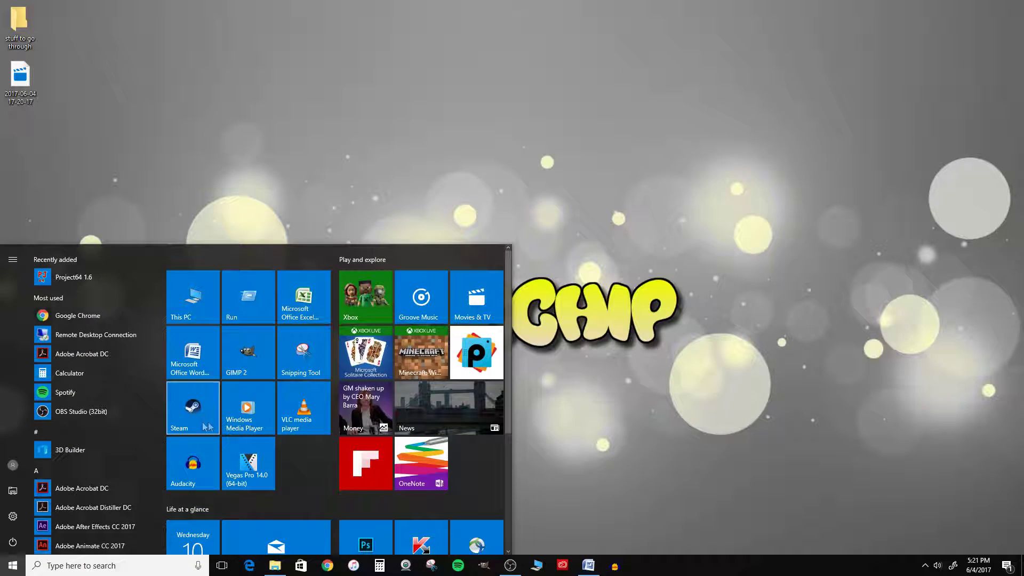
scroll(133, 457, down, 3)
scroll(132, 457, down, 2)
scroll(133, 448, down, 3)
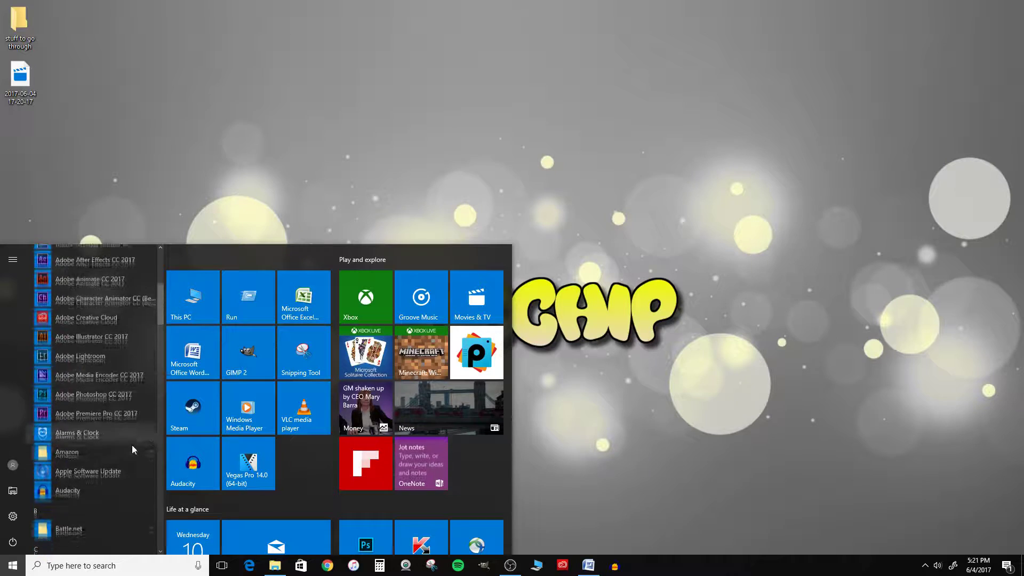
scroll(129, 445, down, 3)
scroll(127, 441, down, 2)
scroll(112, 408, down, 1)
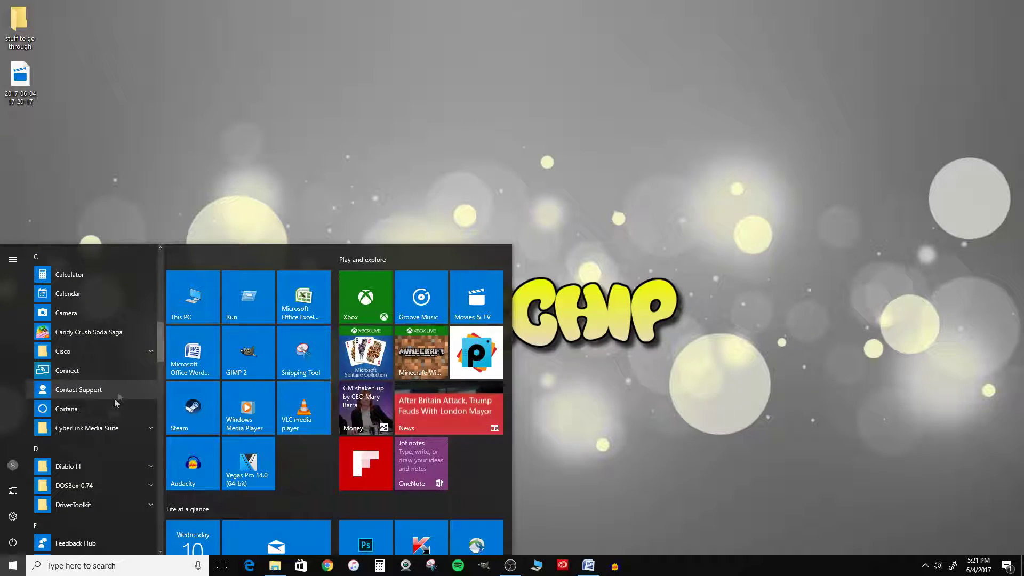
scroll(99, 442, down, 2)
scroll(96, 444, down, 2)
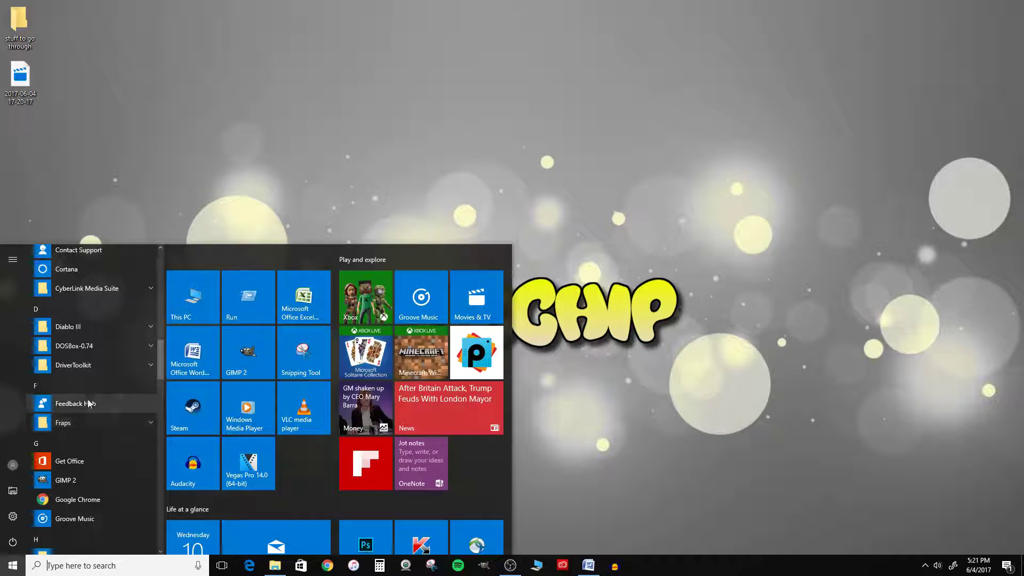
scroll(92, 441, up, 1)
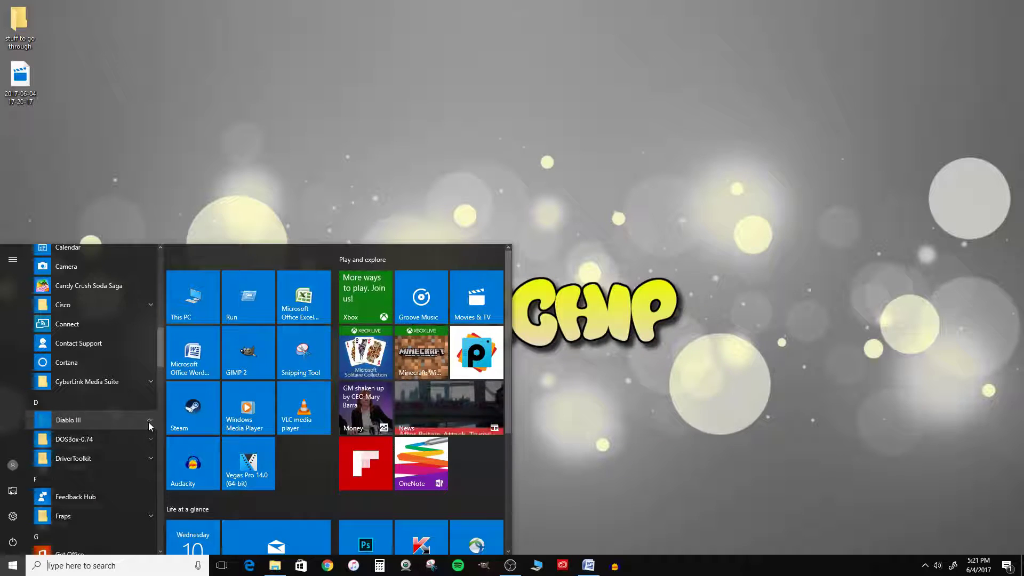
Pin Diablo III to Start and move its tile to the top position.
click(111, 423)
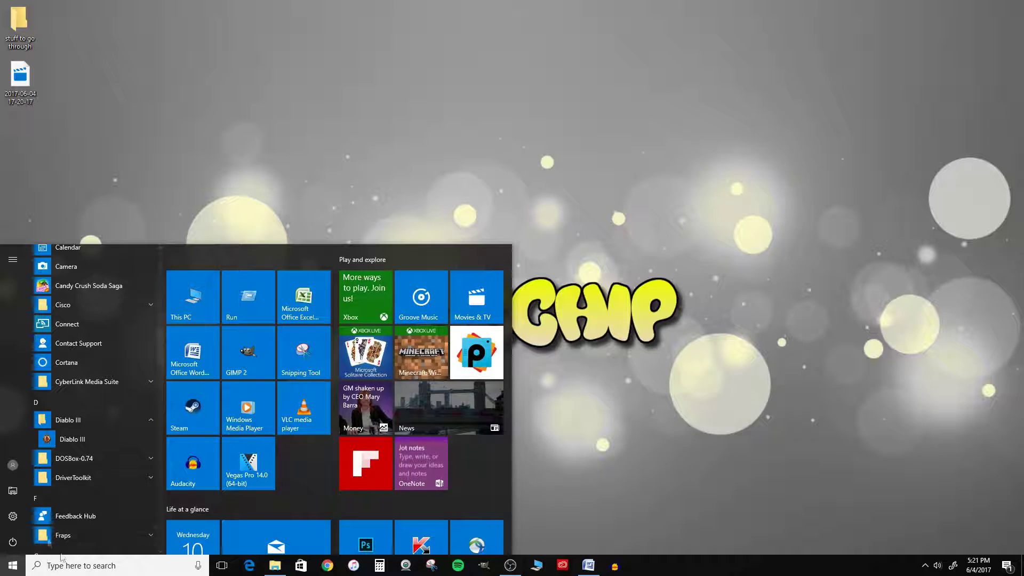
right_click(75, 443)
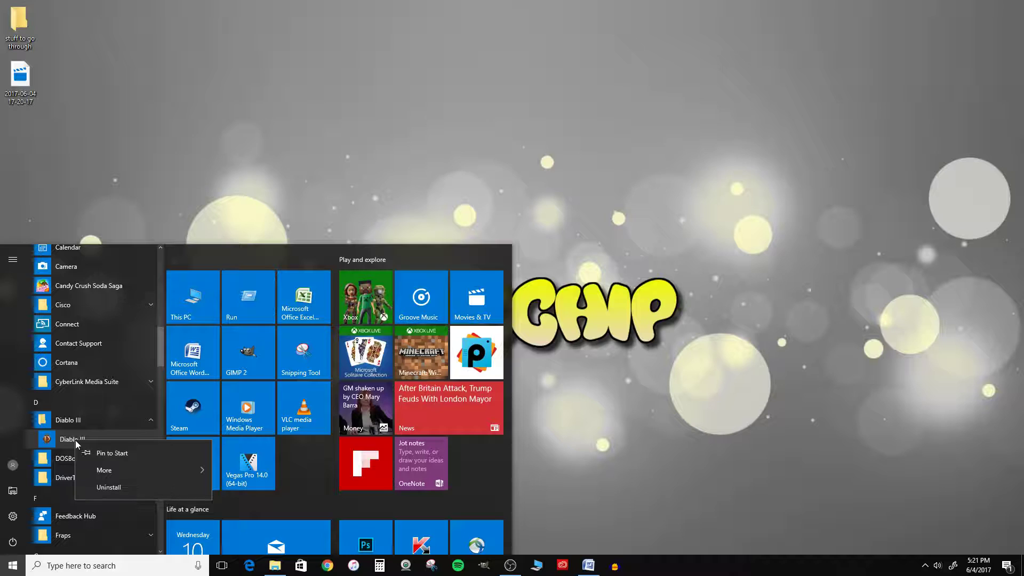
click(117, 454)
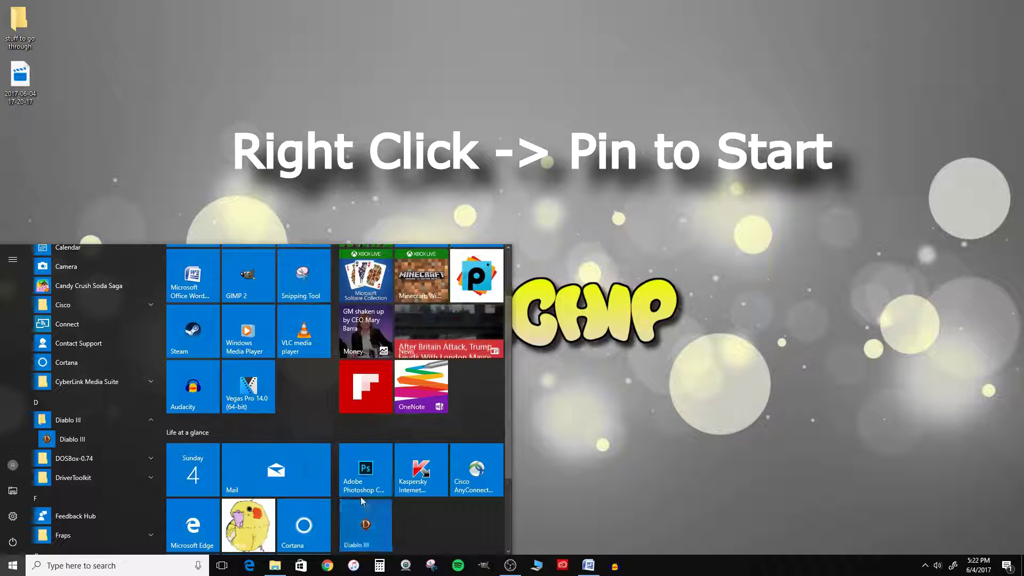
mouse_move(365, 529)
mouse_down()
mouse_move(245, 230)
mouse_move(188, 254)
mouse_up()
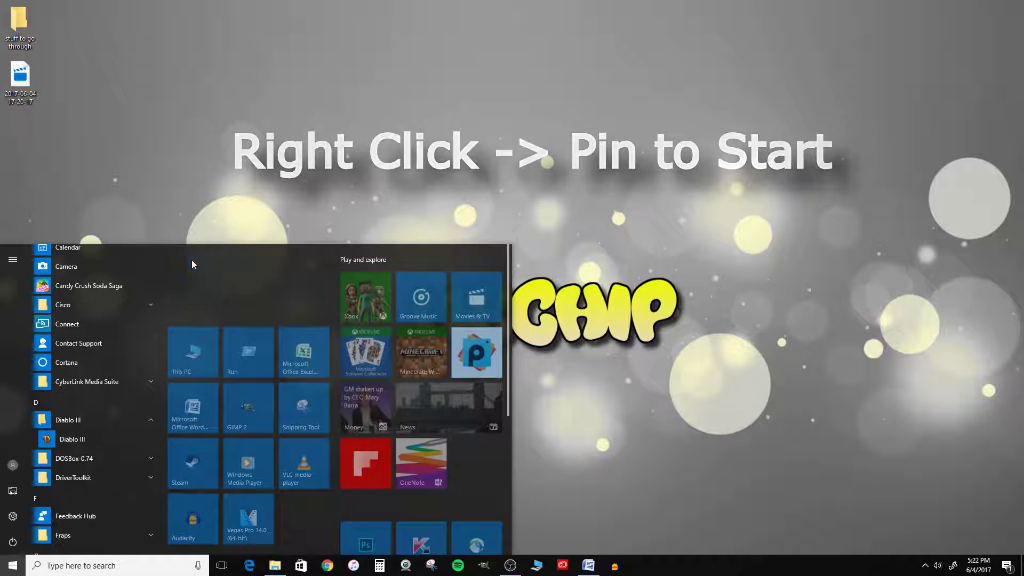
click(573, 271)
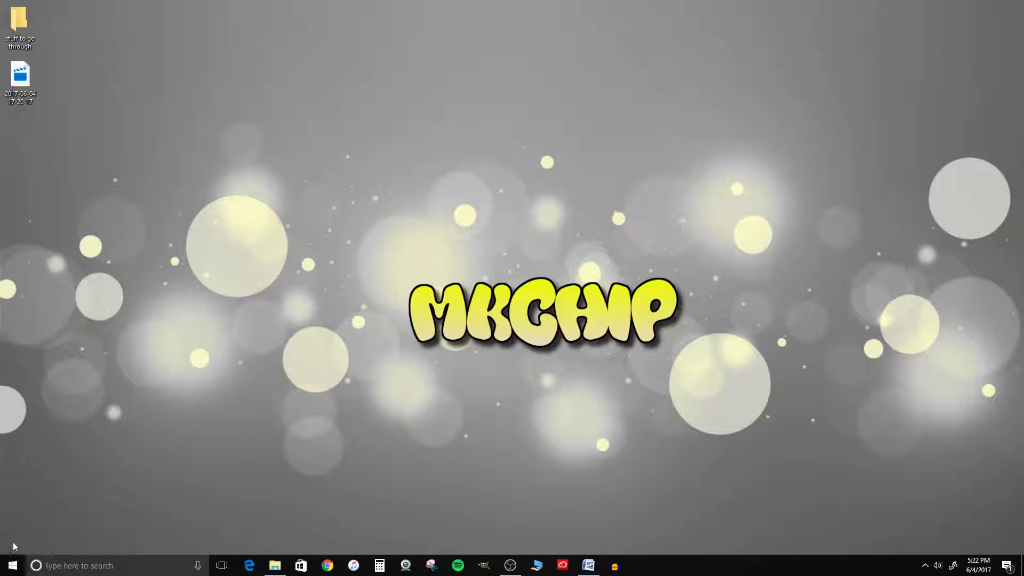
click(13, 565)
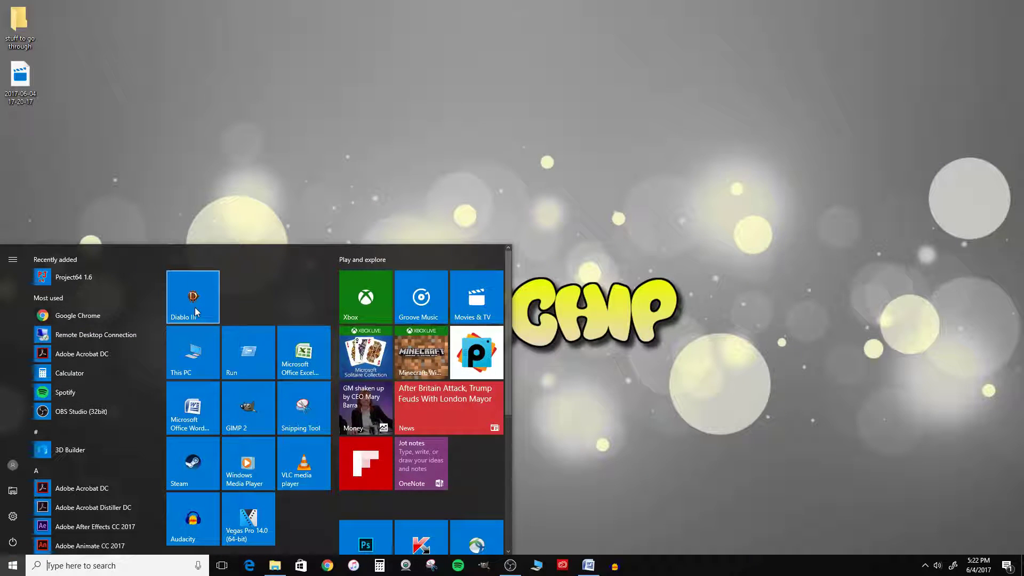
click(532, 400)
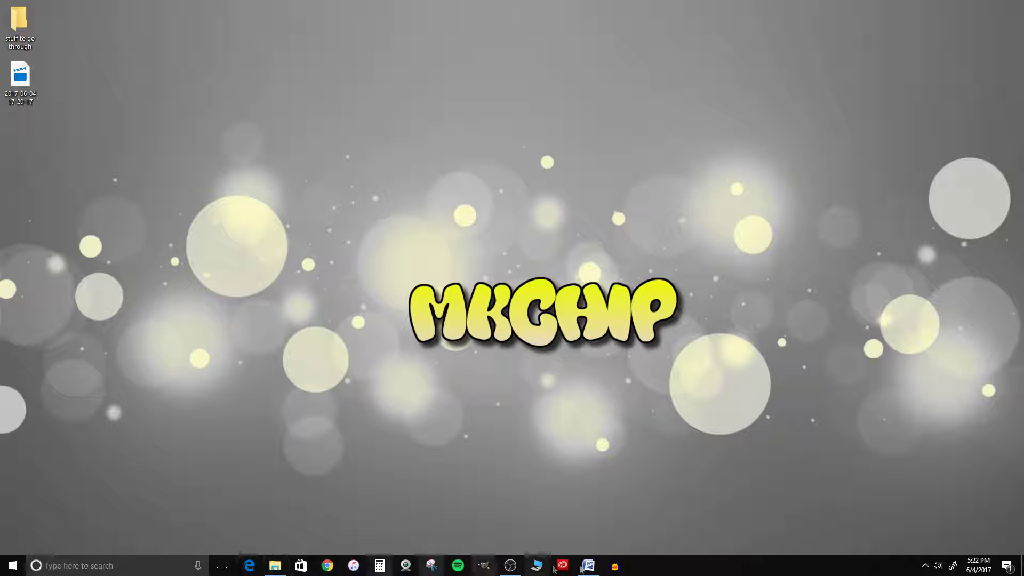
click(13, 566)
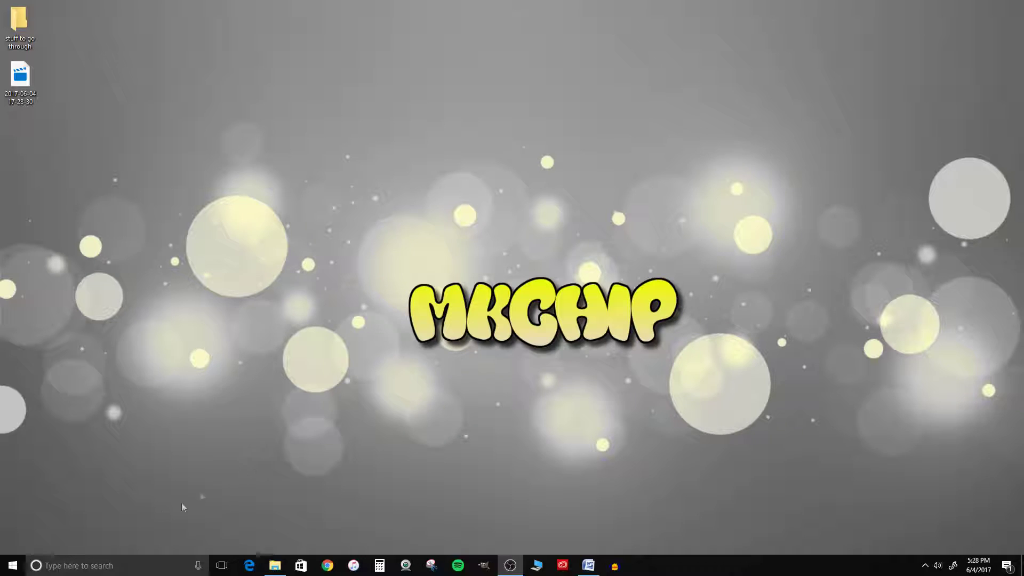
Browse D:\Backup to Cybergamingpc\Desktop Organizer\youtube\Videos - Created by me in This PC.
click(12, 566)
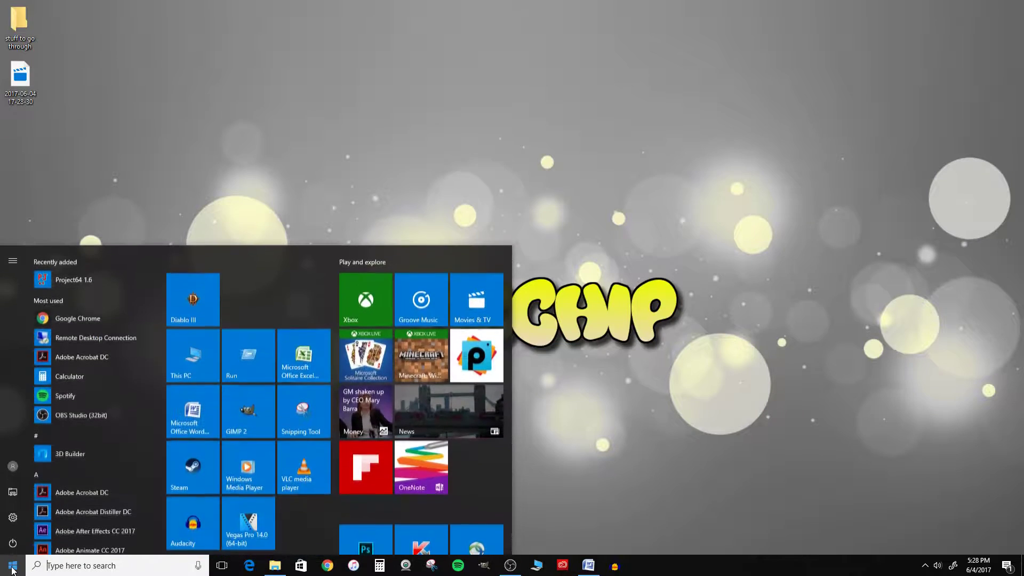
click(188, 367)
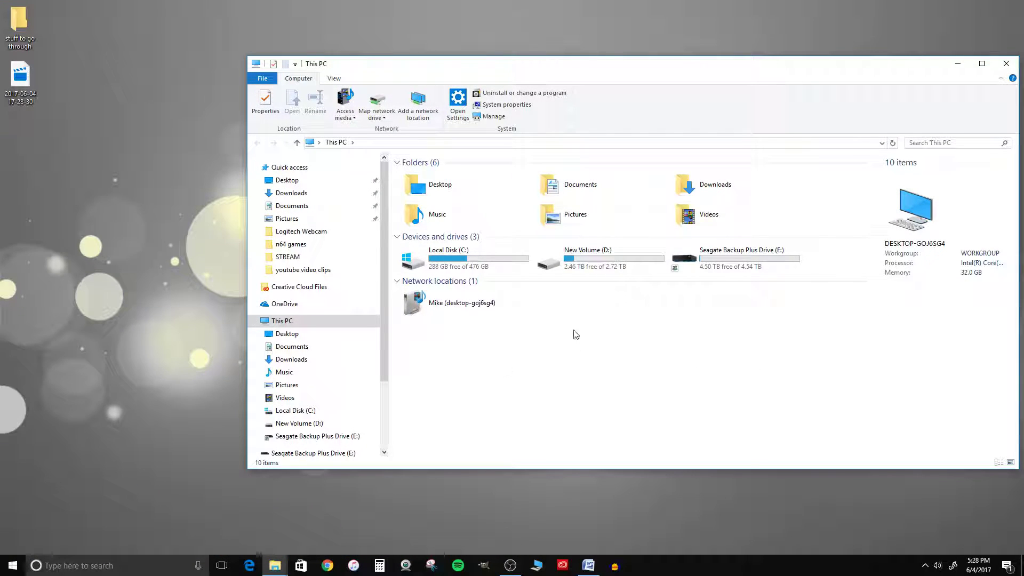
double_click(599, 261)
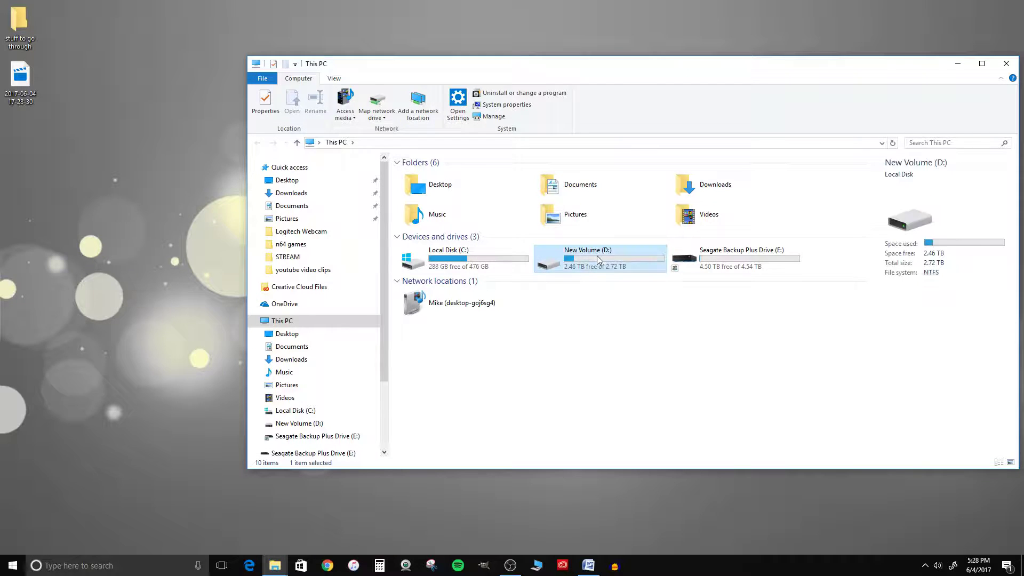
double_click(449, 174)
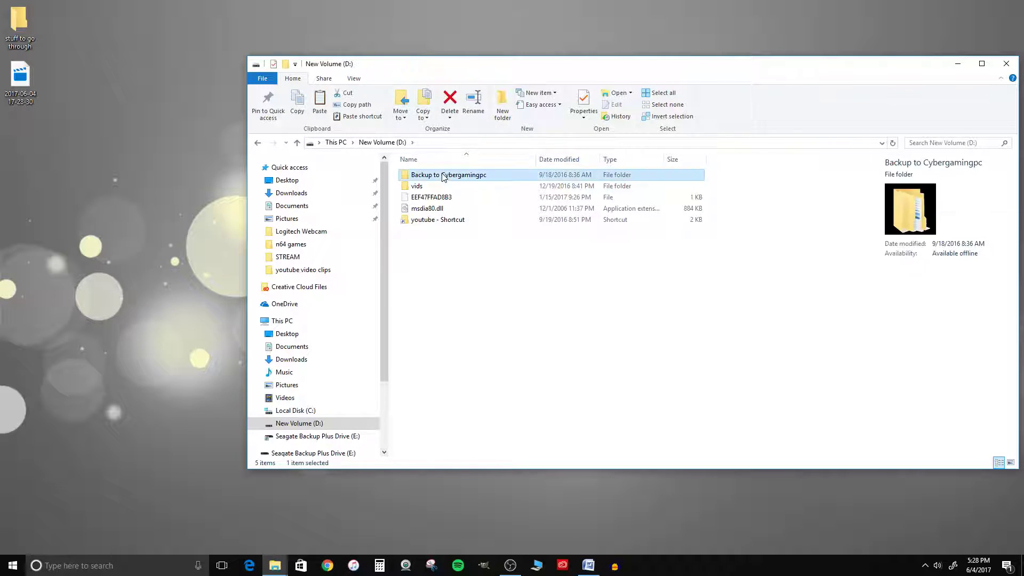
double_click(467, 179)
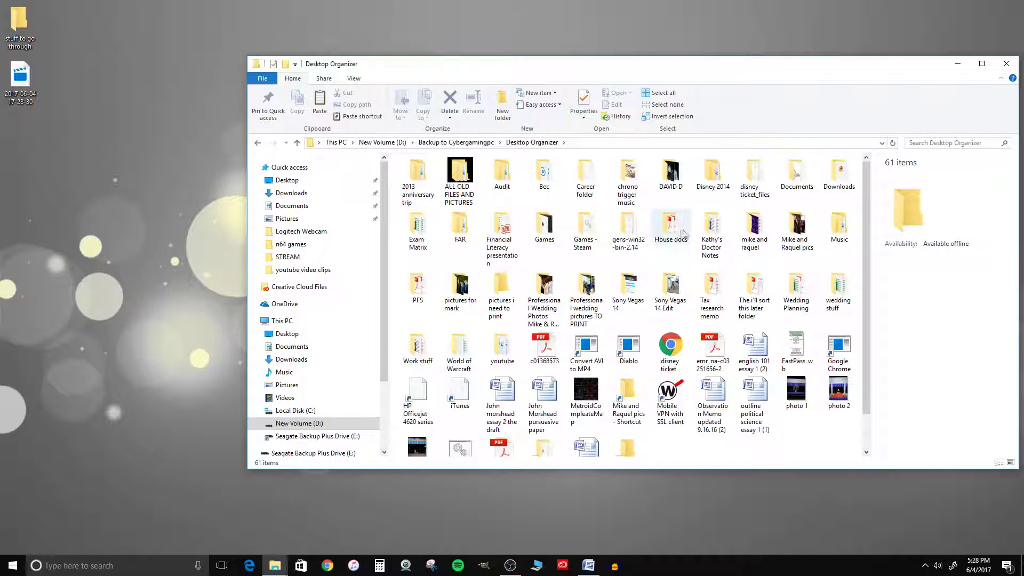
double_click(502, 352)
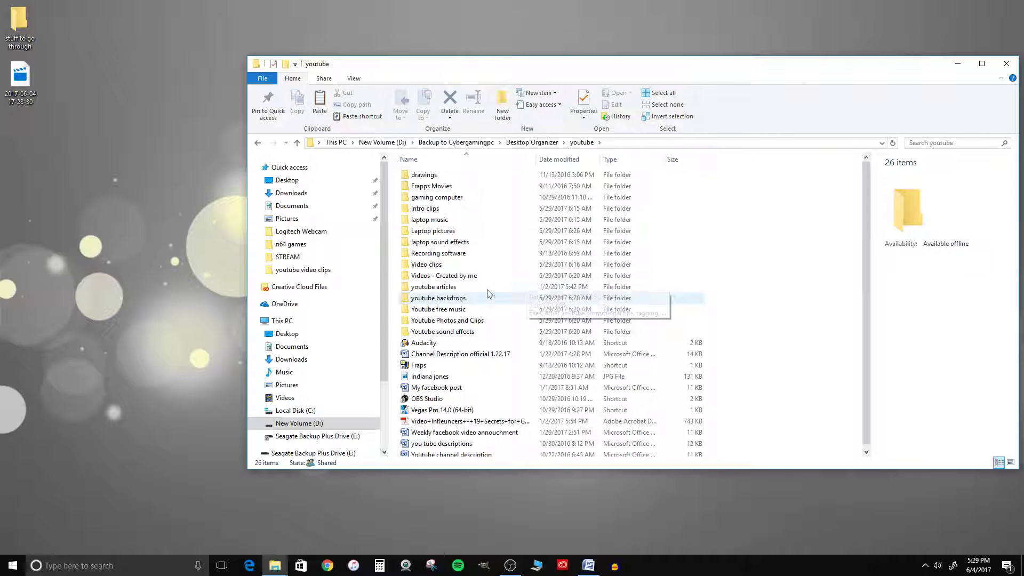
double_click(445, 277)
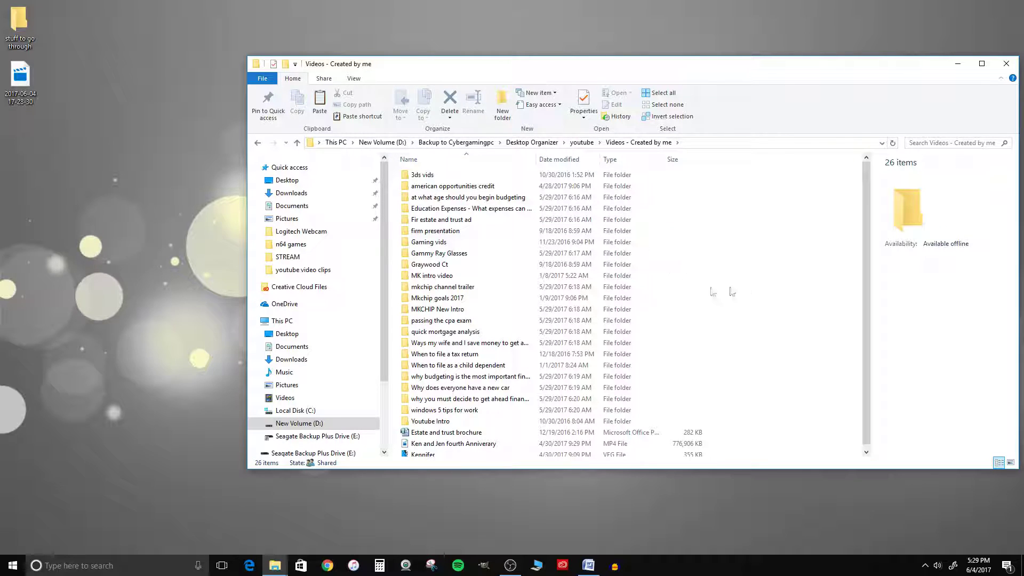
Send 'Videos - Created by me' to the desktop as a shortcut.
click(582, 143)
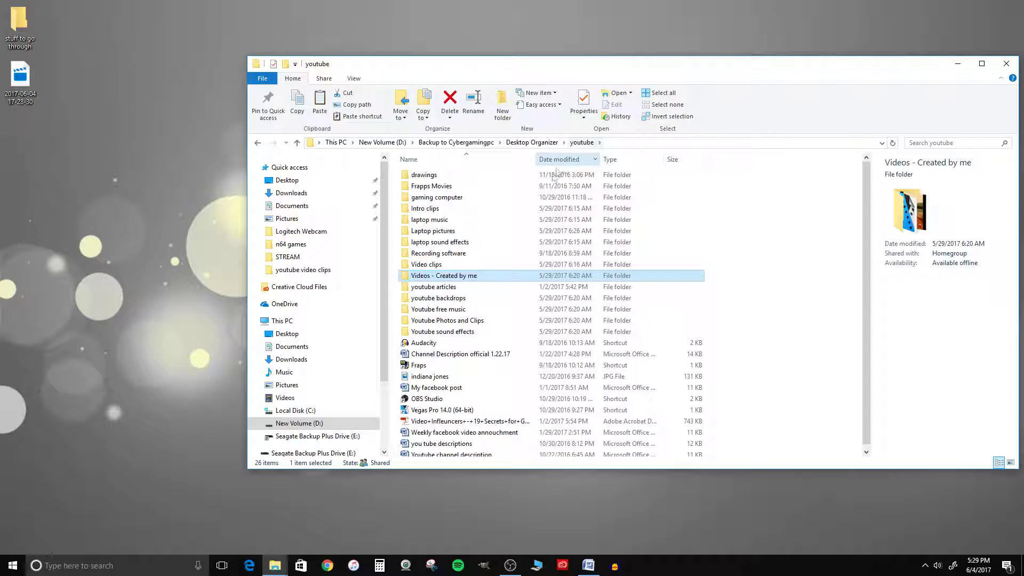
click(433, 286)
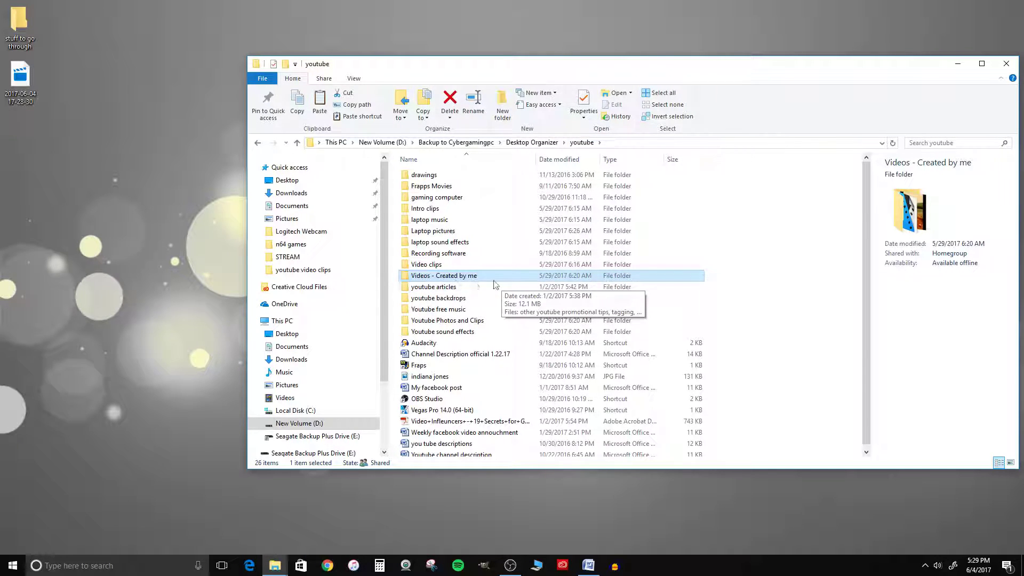
right_click(425, 279)
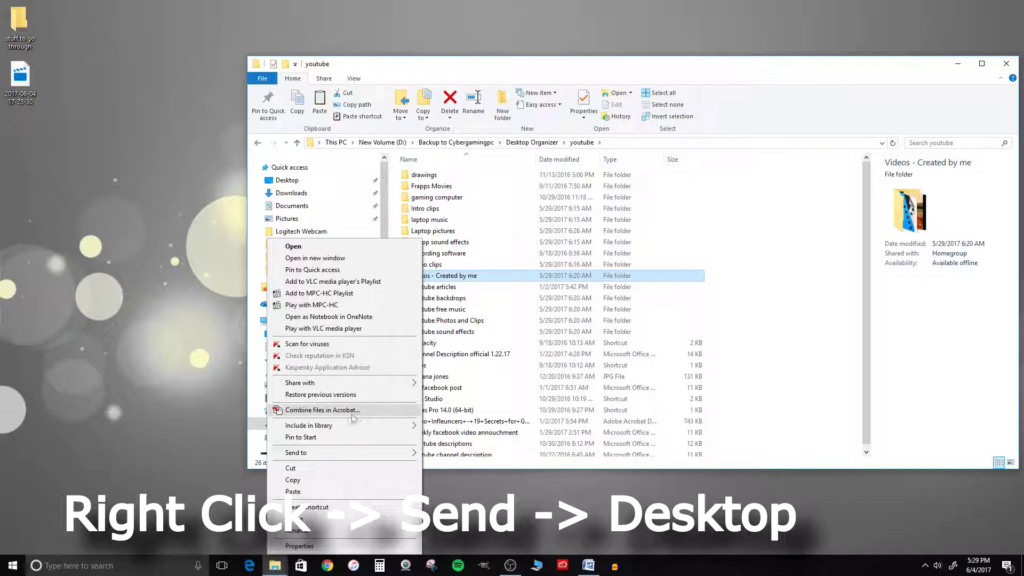
mouse_move(296, 453)
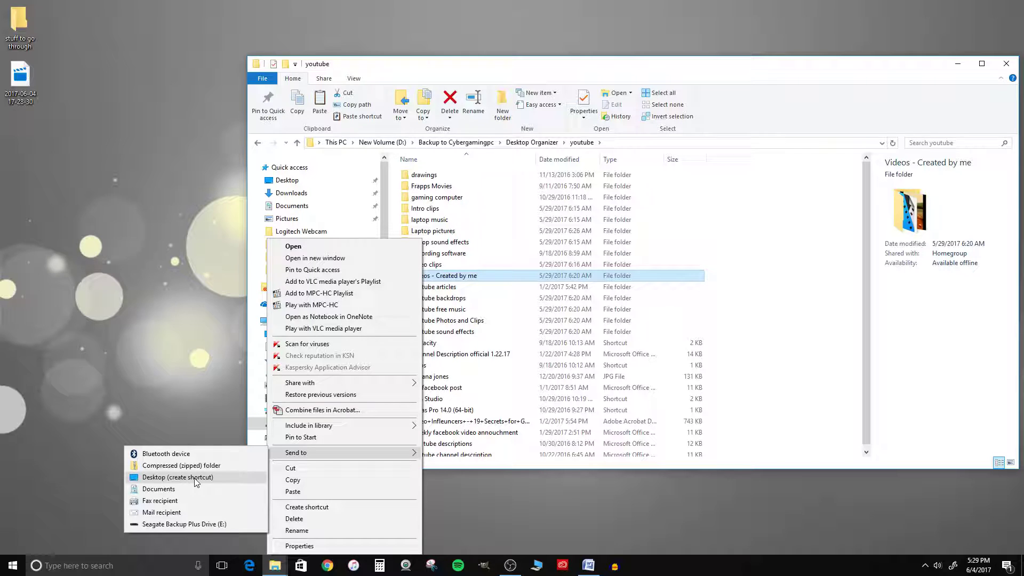
click(194, 478)
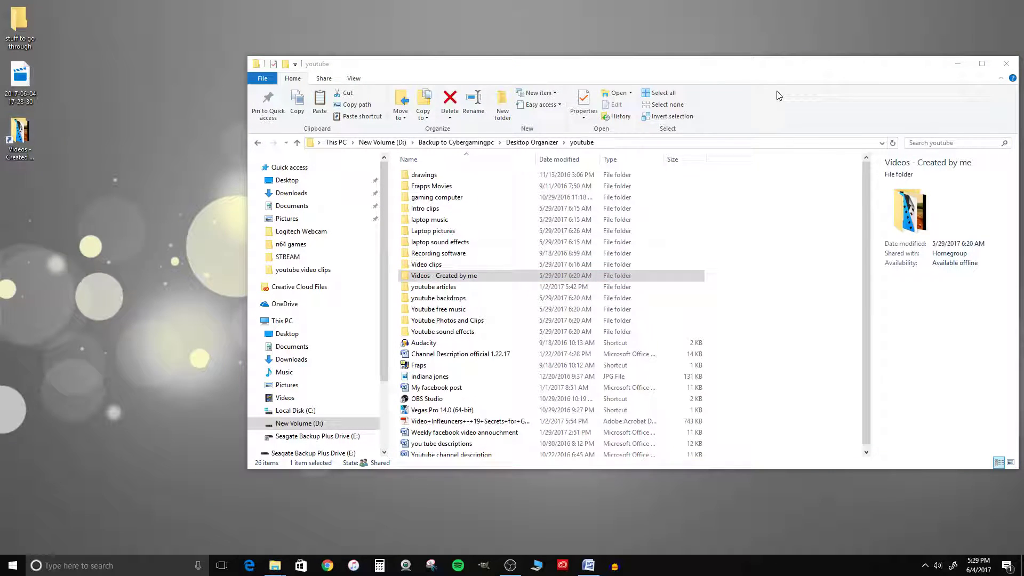
Close the youtube window and test the new 'Videos - Created by me' shortcut.
click(1007, 64)
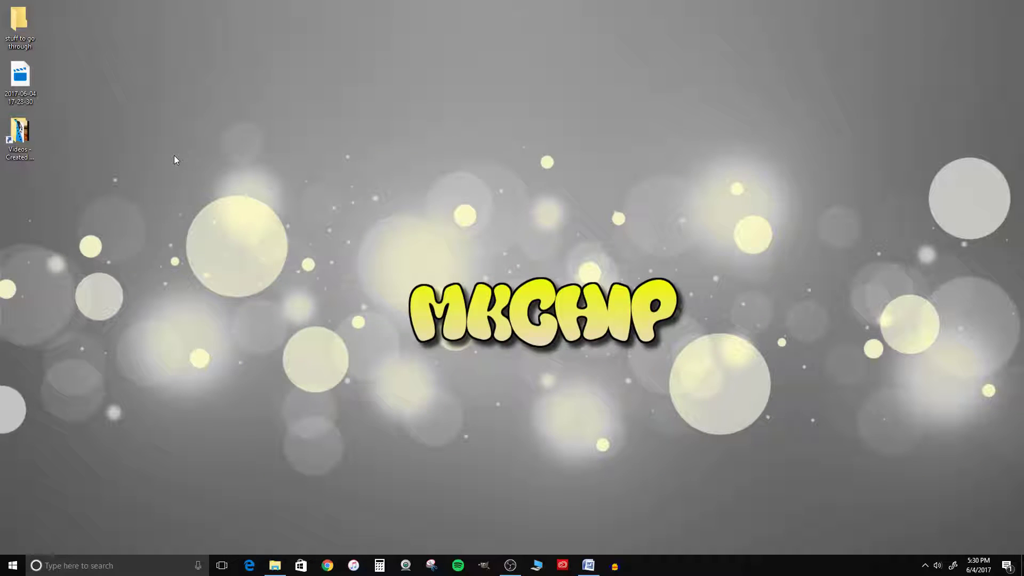
double_click(20, 139)
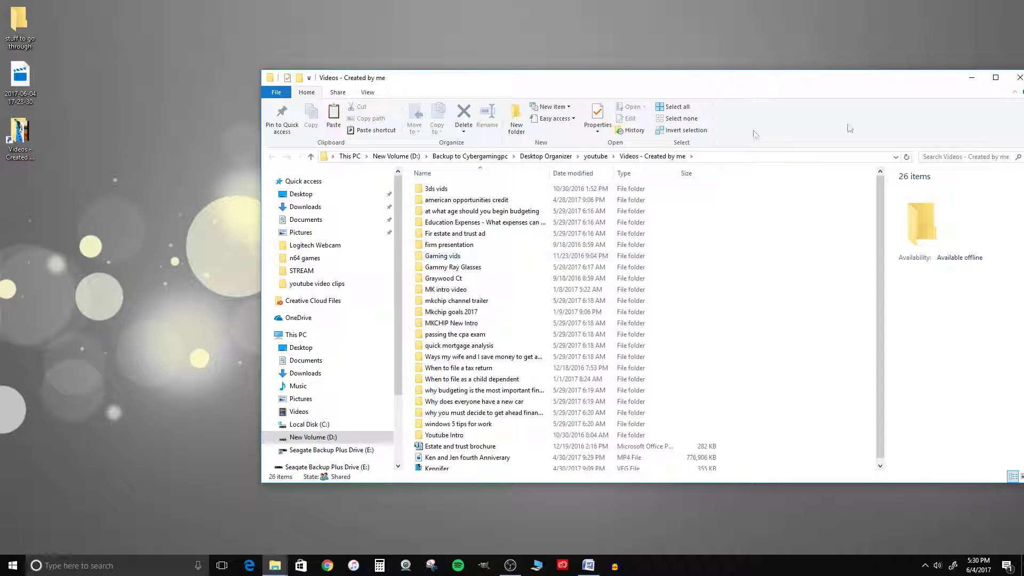
click(1018, 77)
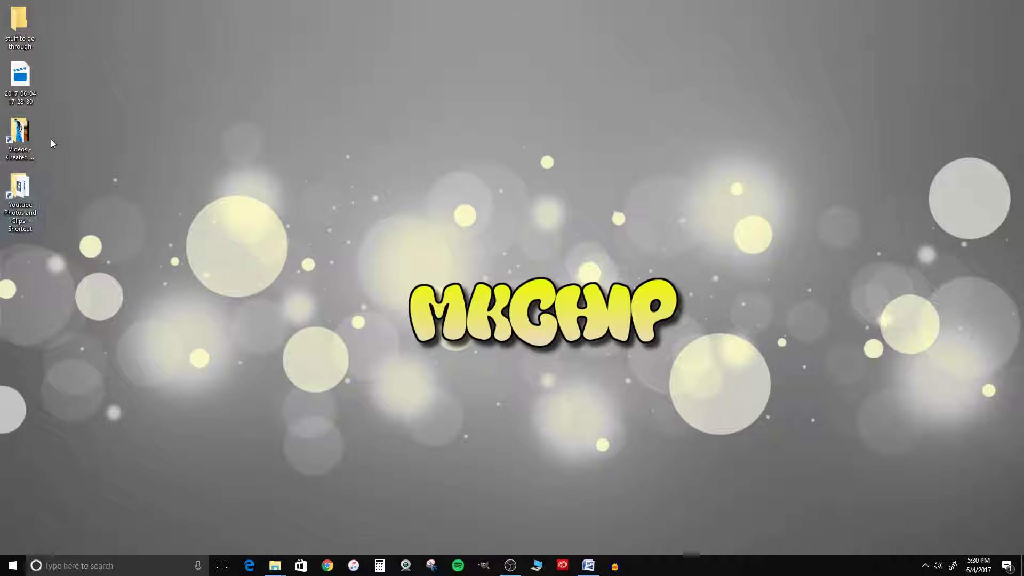
Create a new desktop folder named 'youtube'.
right_click(119, 139)
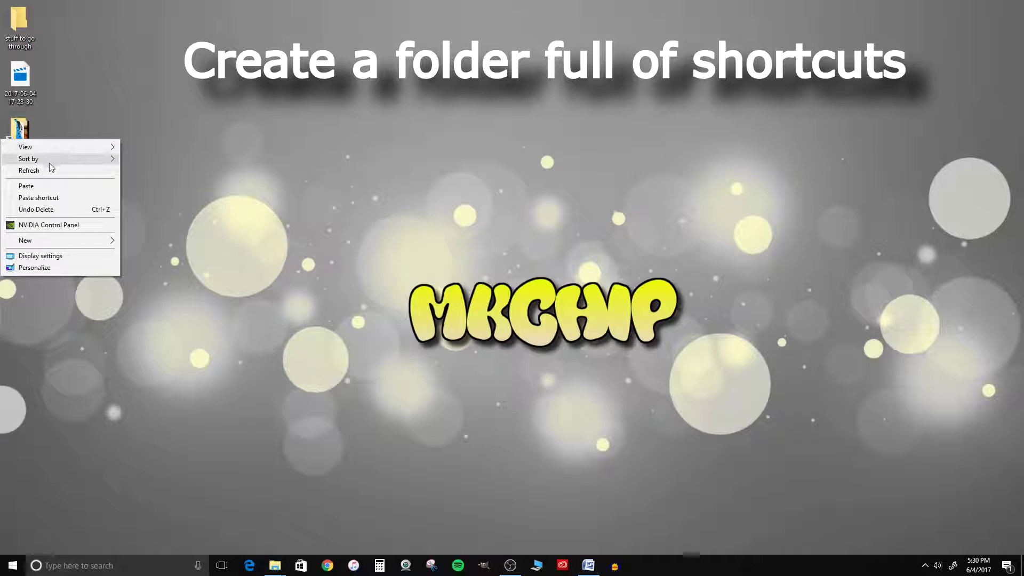
click(178, 237)
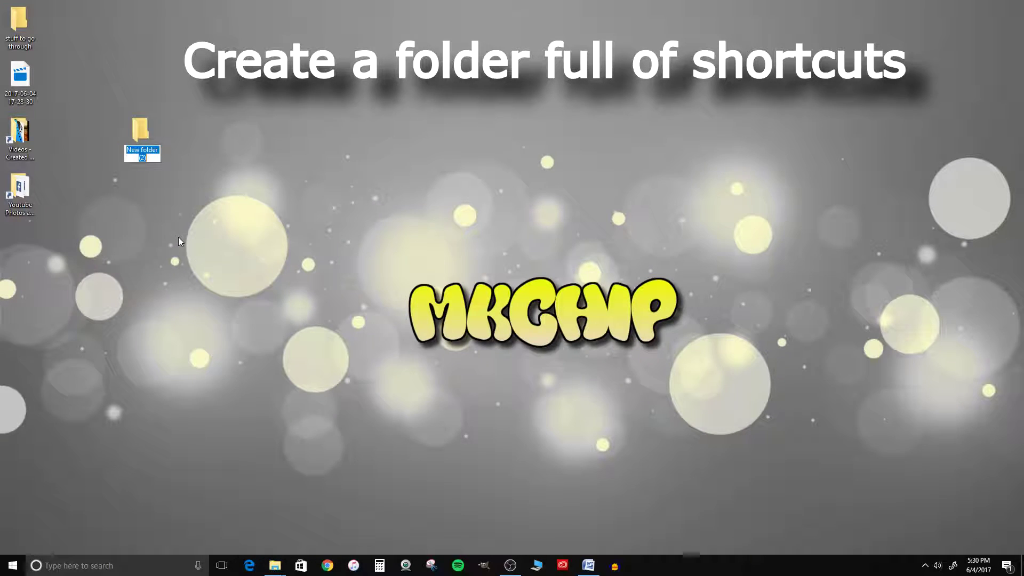
text(yout)
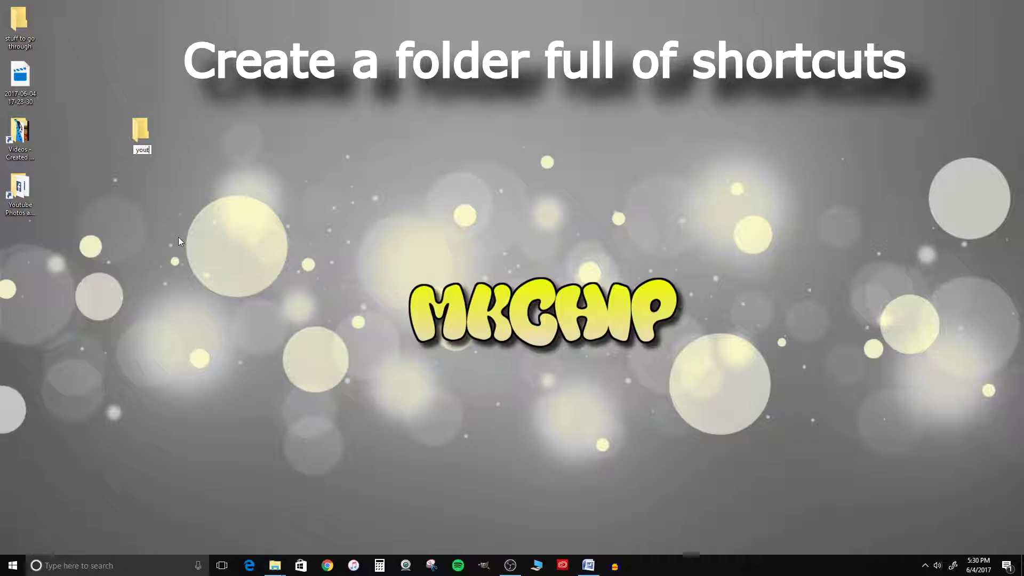
text(ube)
key(Return)
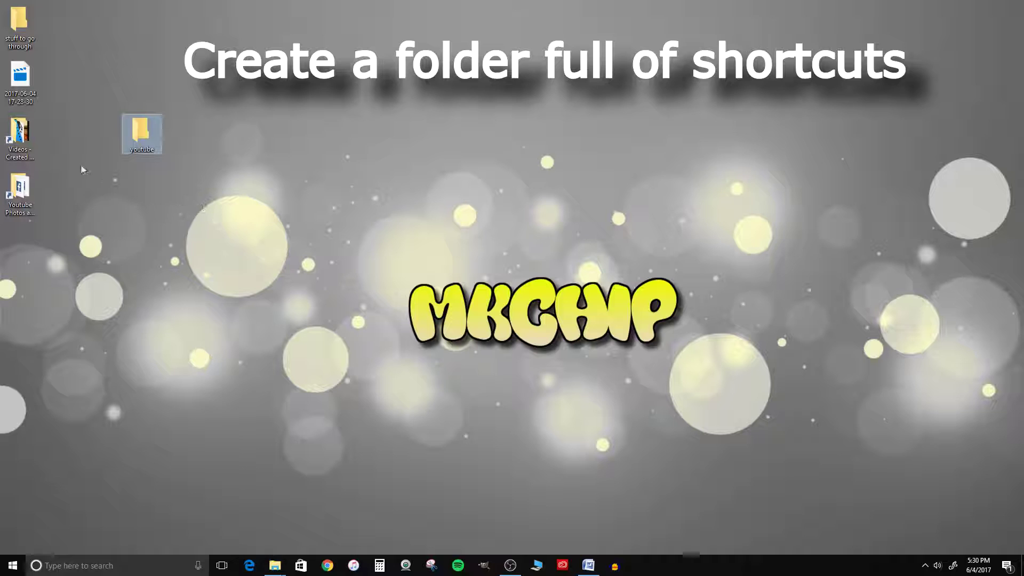
drag(156, 104, 160, 107)
click(73, 123)
Move both folder shortcuts into the youtube folder and open it to check.
drag(53, 162, 24, 200)
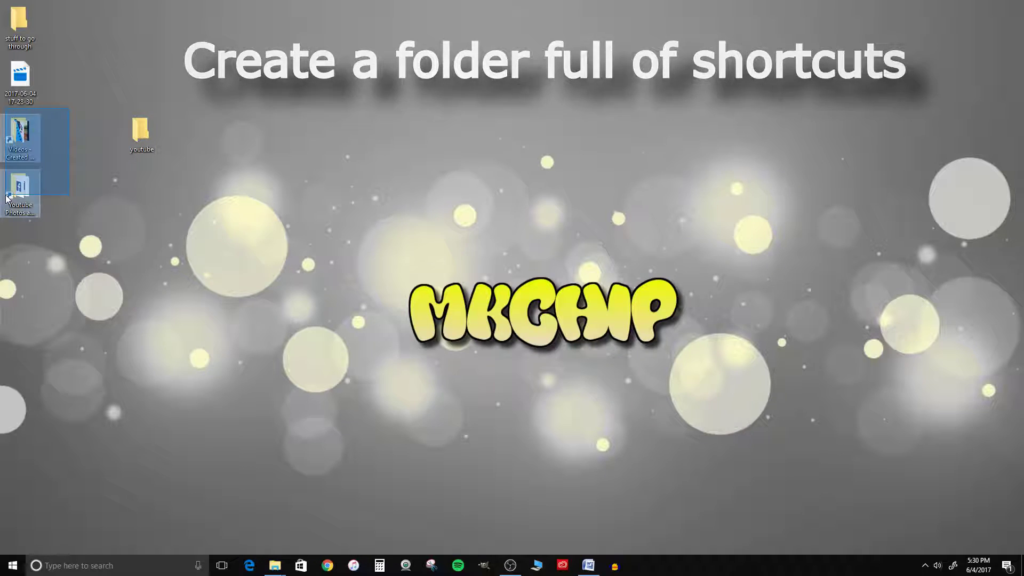
drag(20, 140, 139, 143)
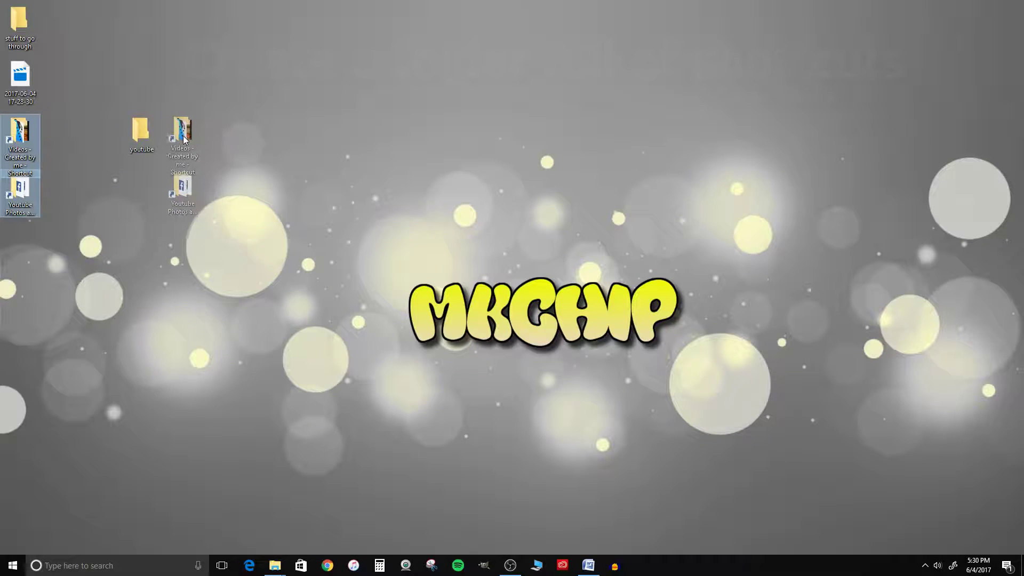
drag(138, 143, 145, 140)
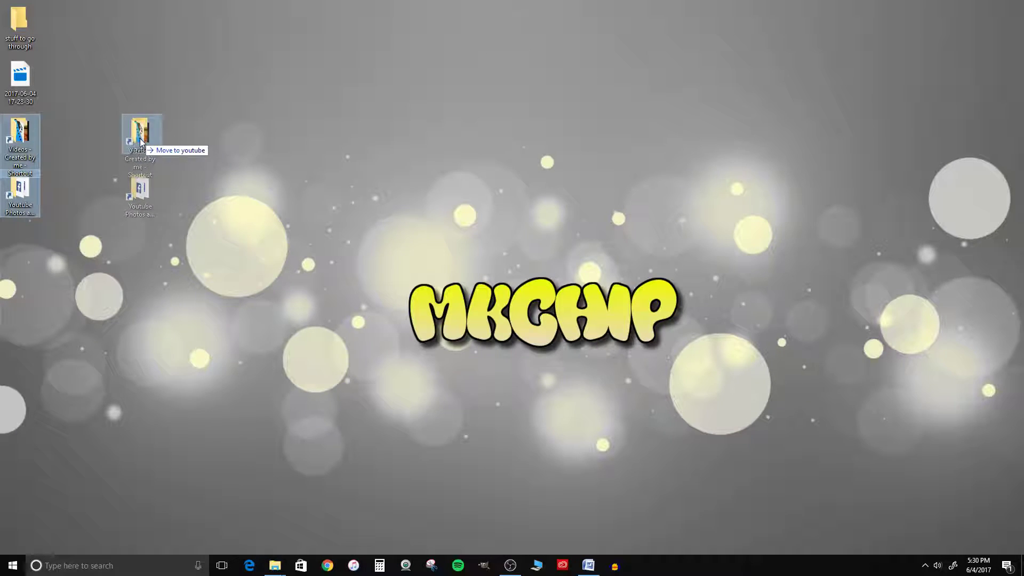
double_click(144, 130)
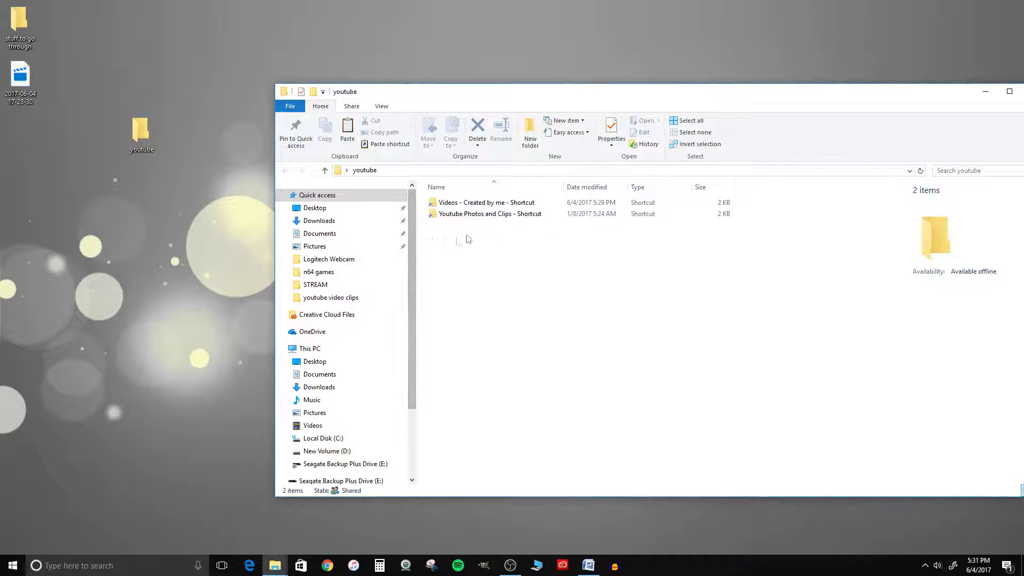
Close the youtube window, move the folder into the left icon column, and reopen it.
drag(962, 96, 738, 128)
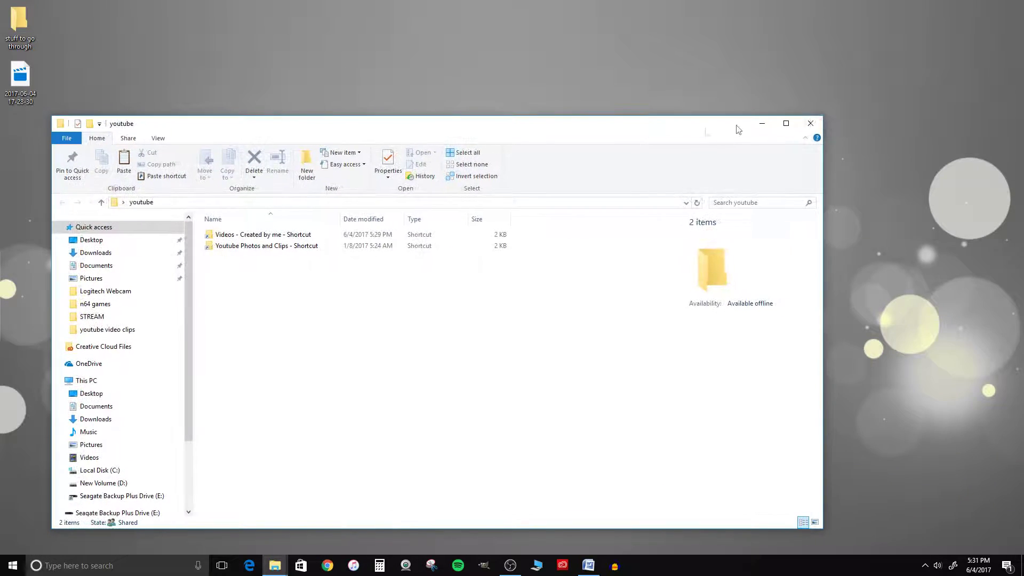
click(811, 123)
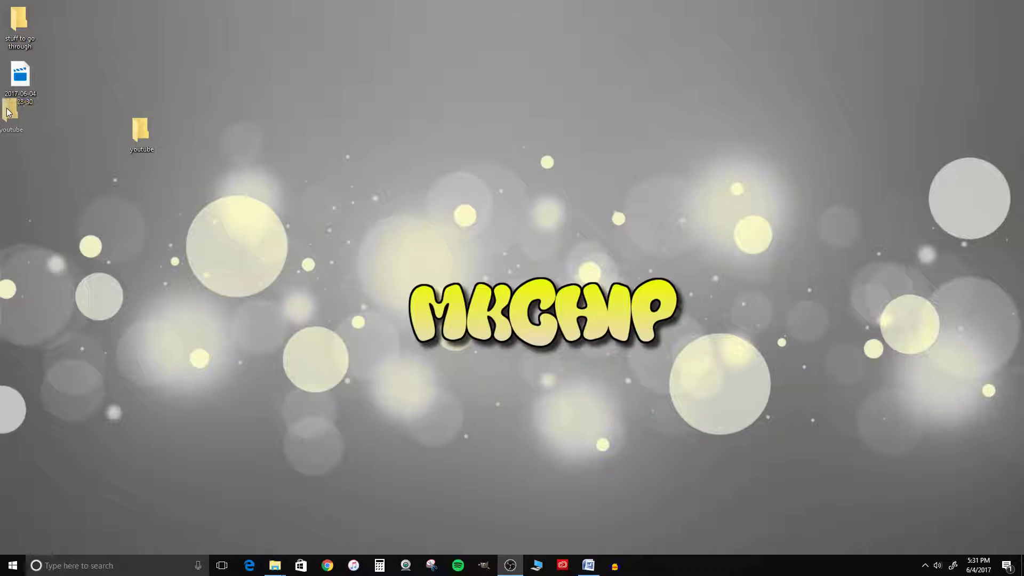
drag(10, 112, 25, 136)
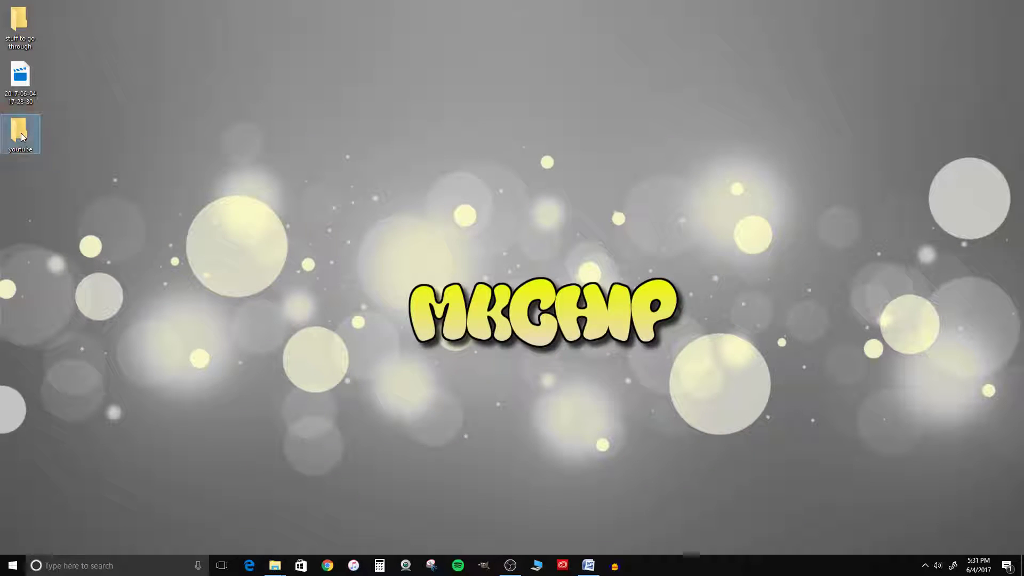
double_click(21, 133)
double_click(275, 236)
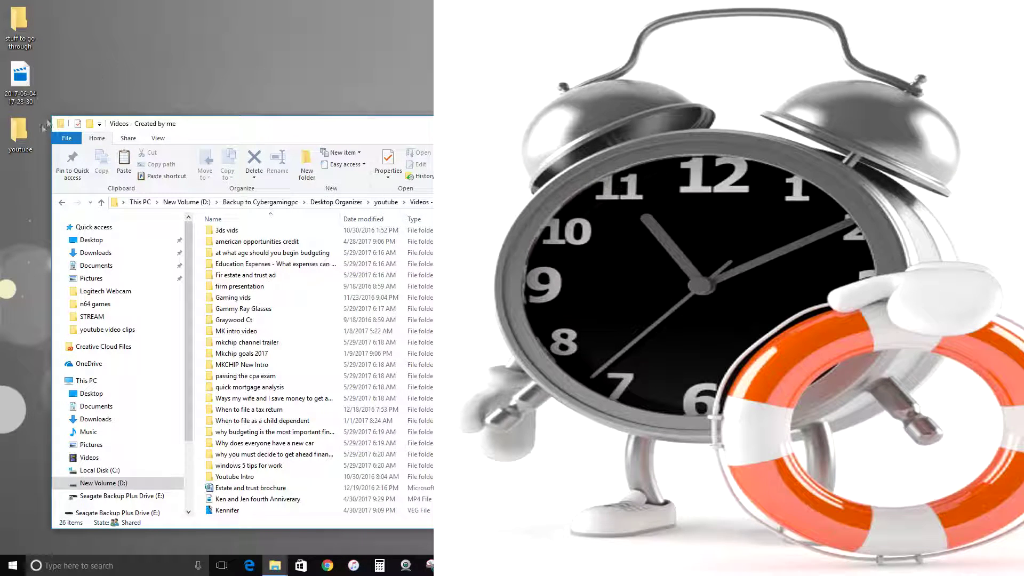
double_click(20, 132)
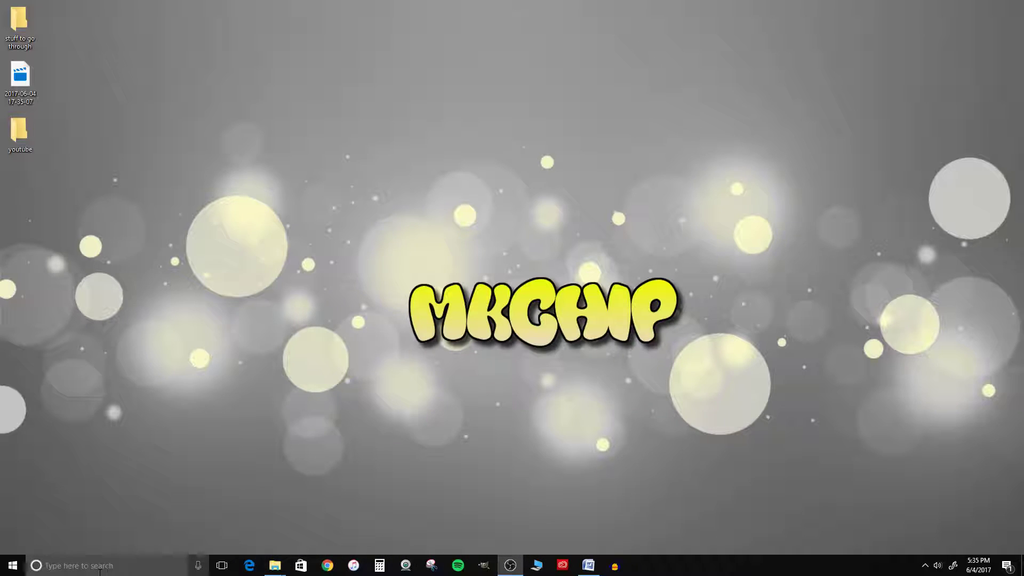
Open and close the youtube and 'stuff to go through' folders, then reopen youtube.
click(12, 566)
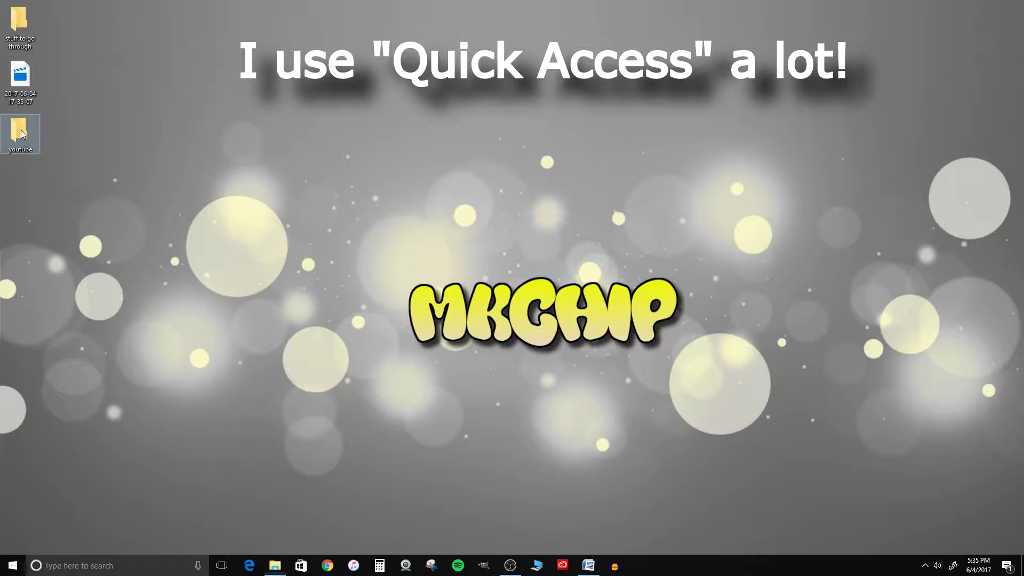
double_click(22, 134)
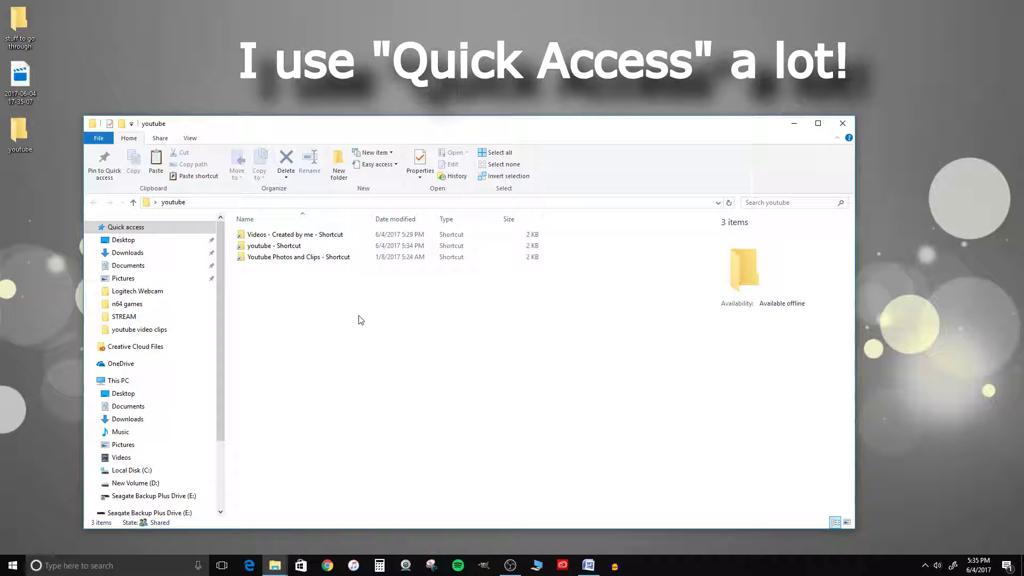
mouse_move(153, 432)
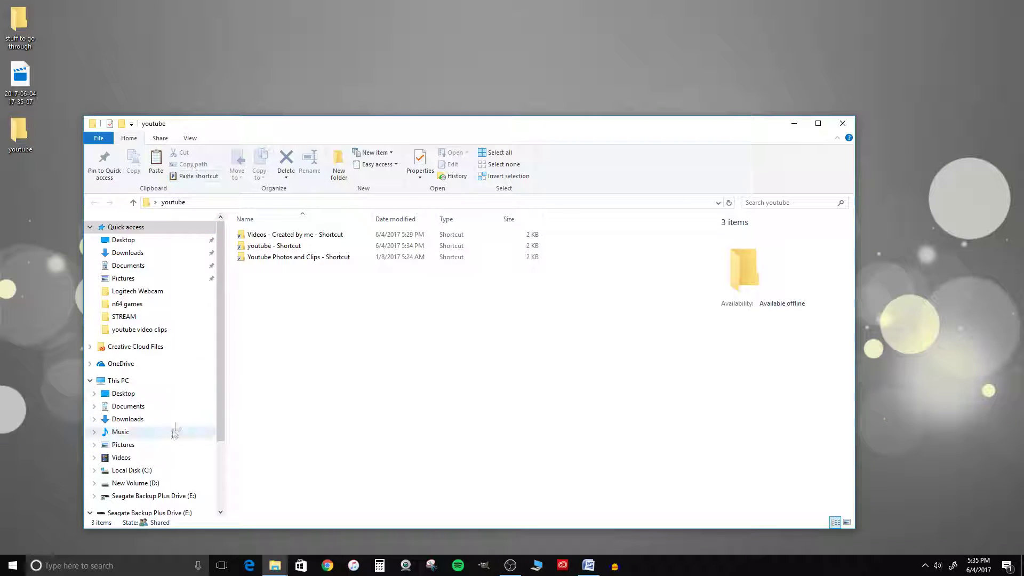
click(842, 123)
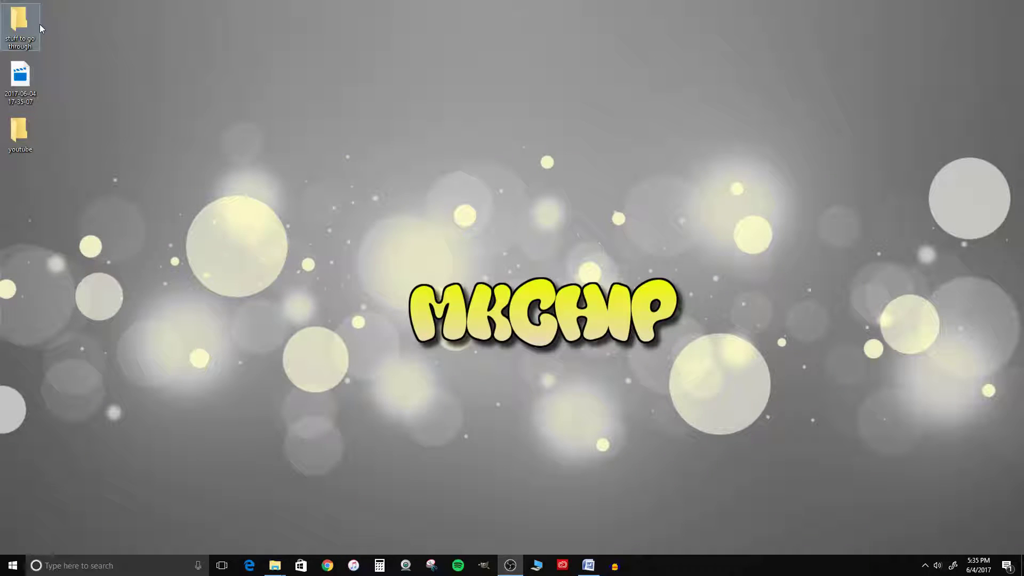
double_click(30, 22)
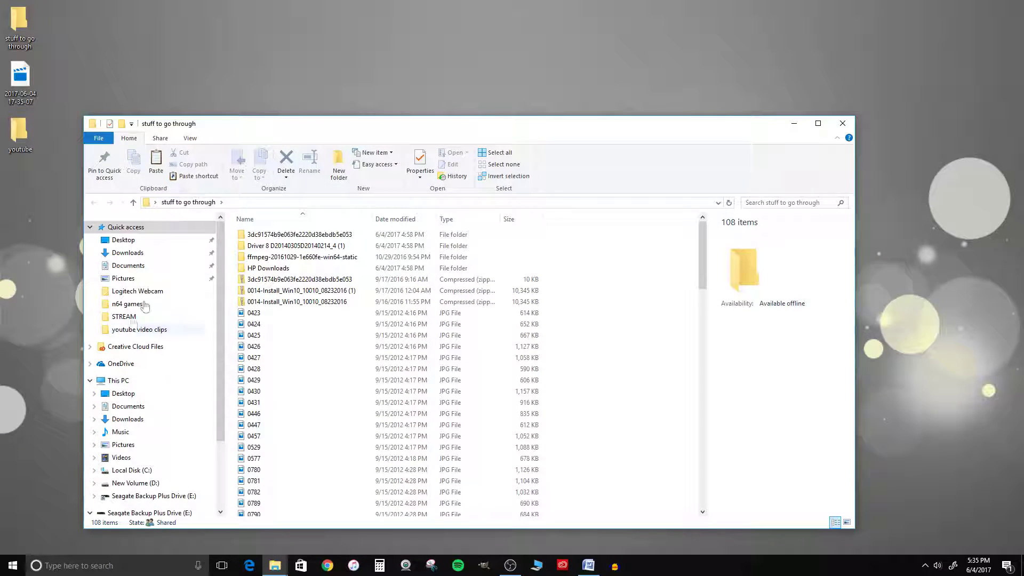
click(842, 122)
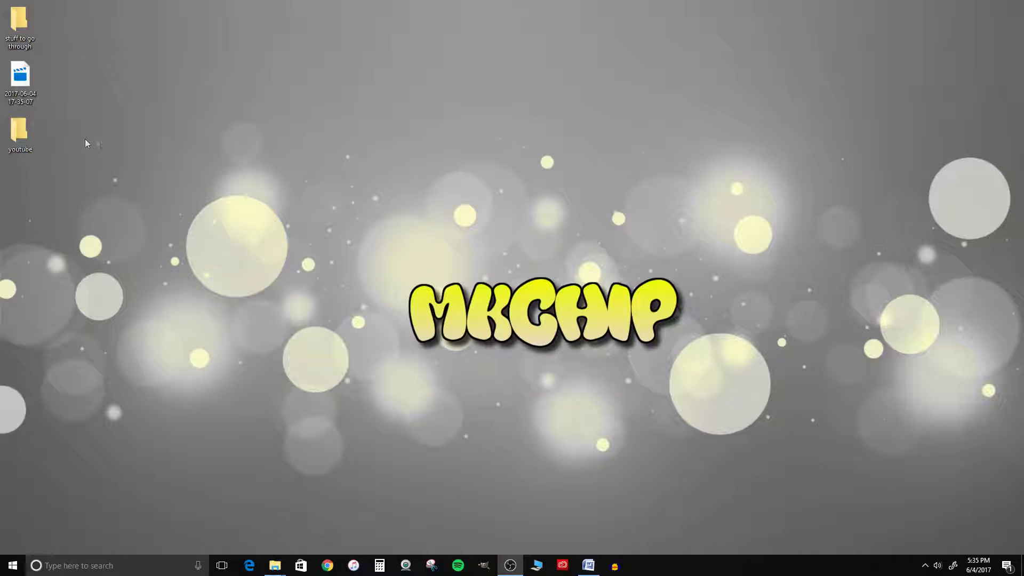
double_click(19, 130)
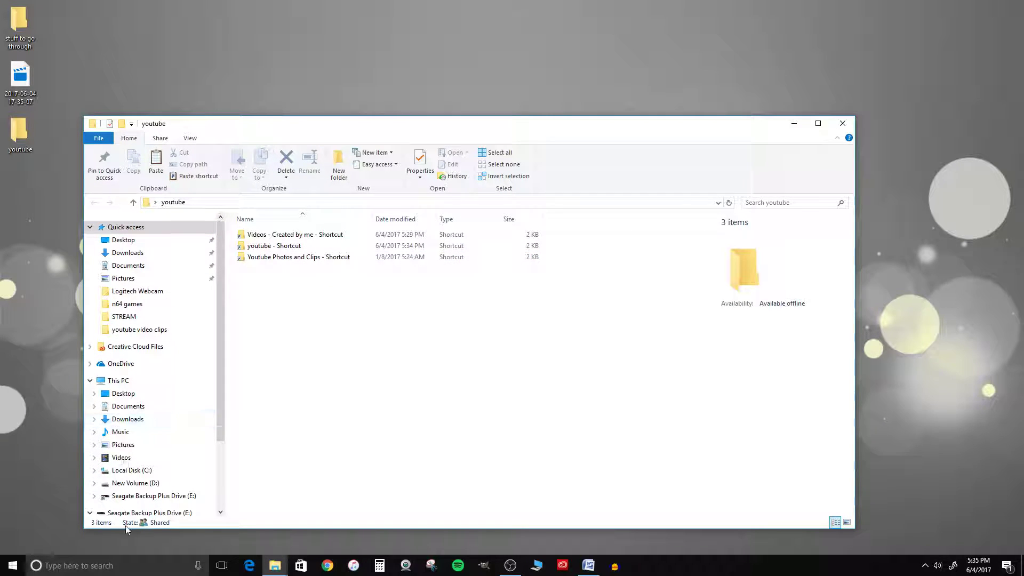
Follow the youtube shortcut to its source folder and pin 'laptop music' to Quick access.
double_click(280, 246)
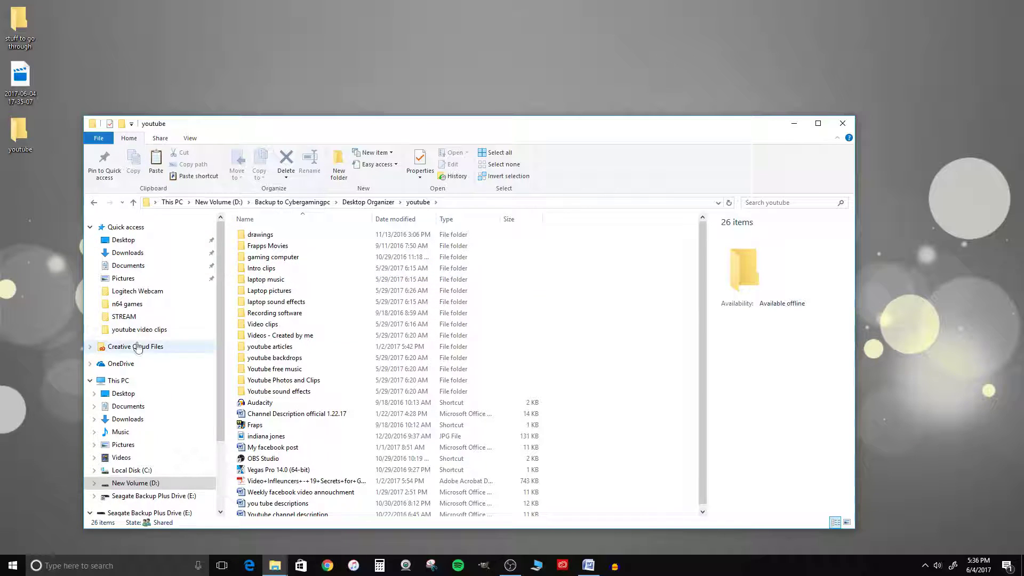
click(265, 280)
right_click(271, 284)
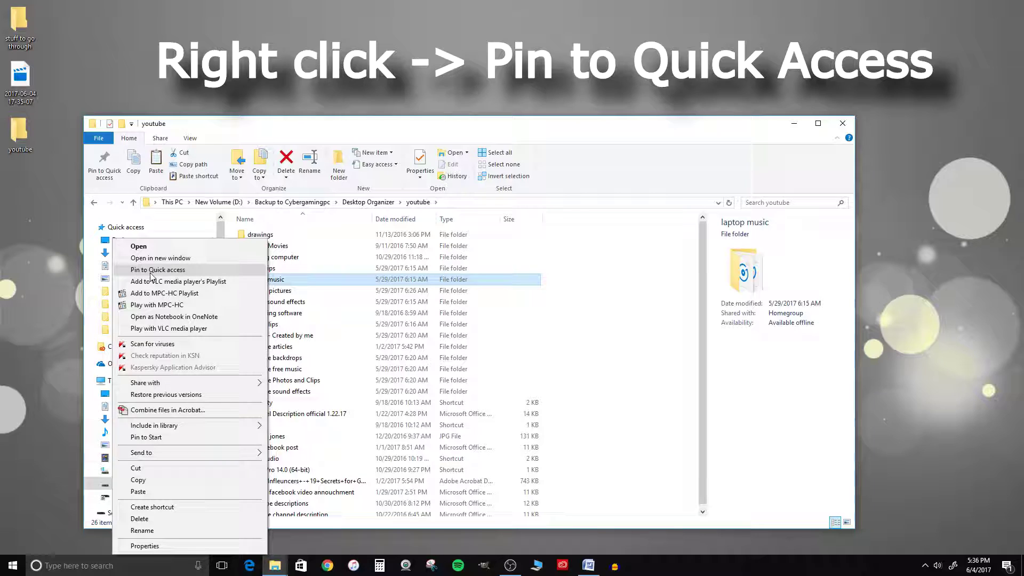
click(150, 269)
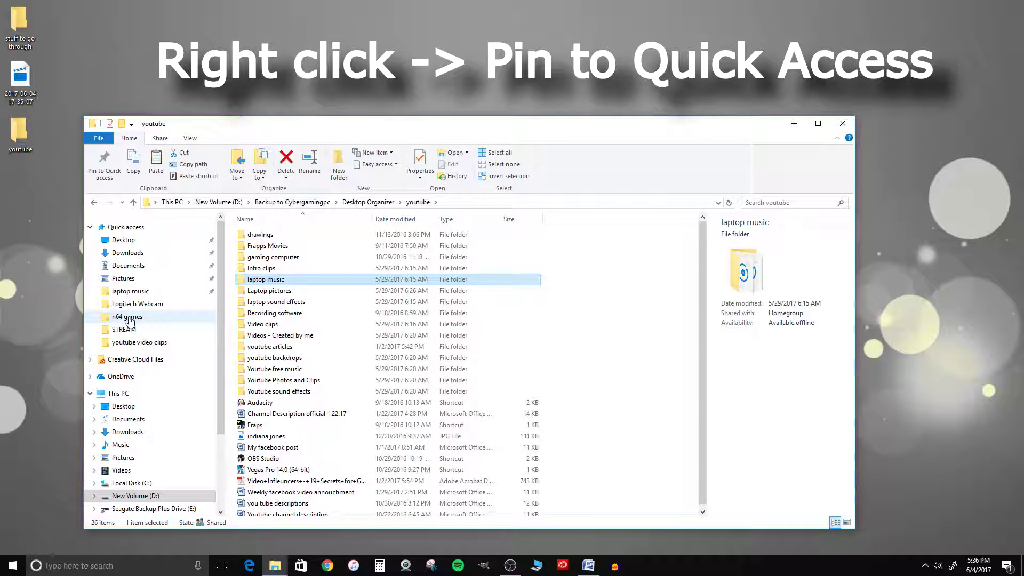
Move 'laptop music' to the top of Quick access and open it from there.
drag(129, 319, 137, 317)
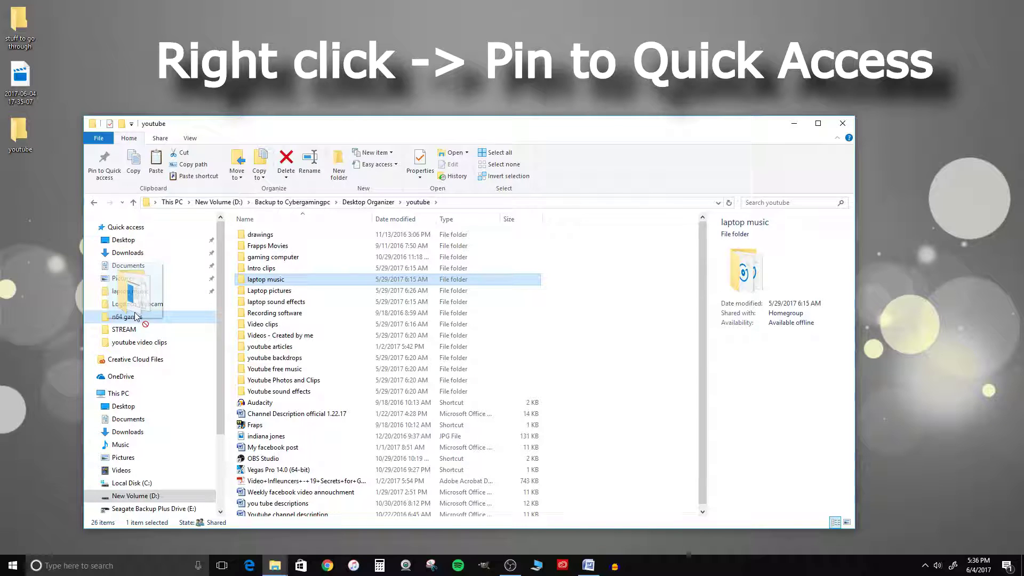
mouse_move(137, 317)
mouse_down()
mouse_move(130, 240)
mouse_move(149, 304)
mouse_up()
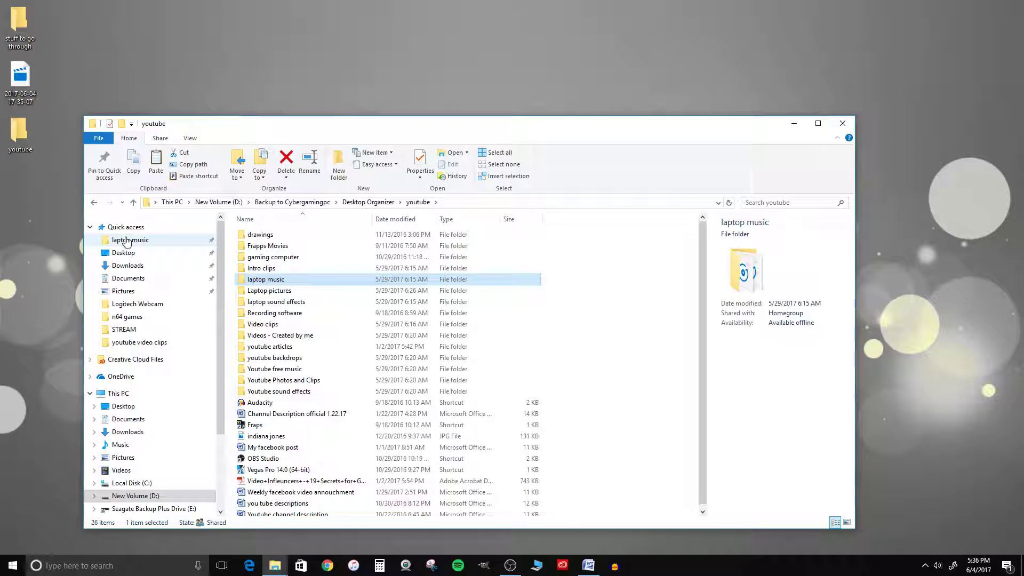
click(130, 240)
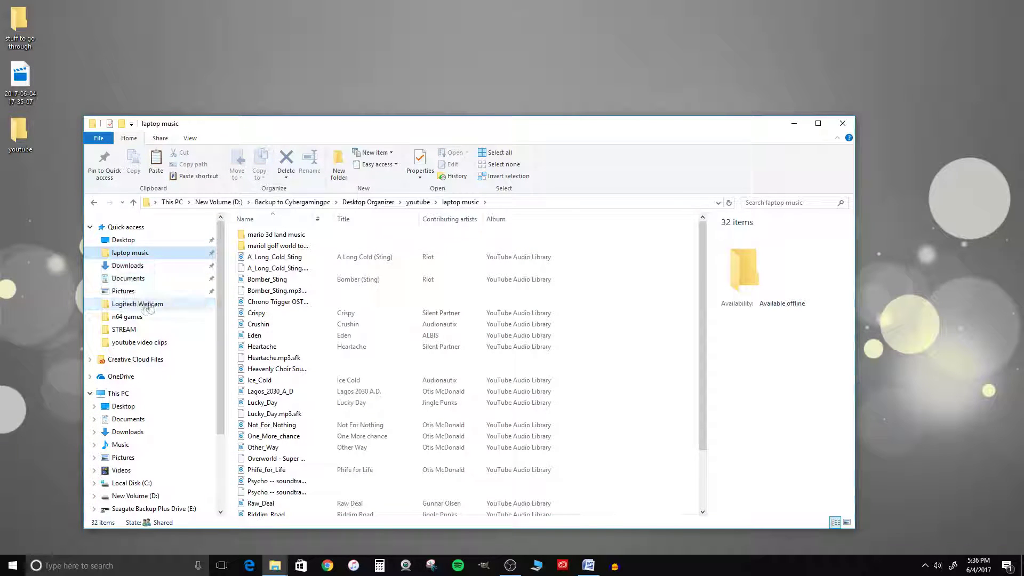
drag(148, 306, 148, 307)
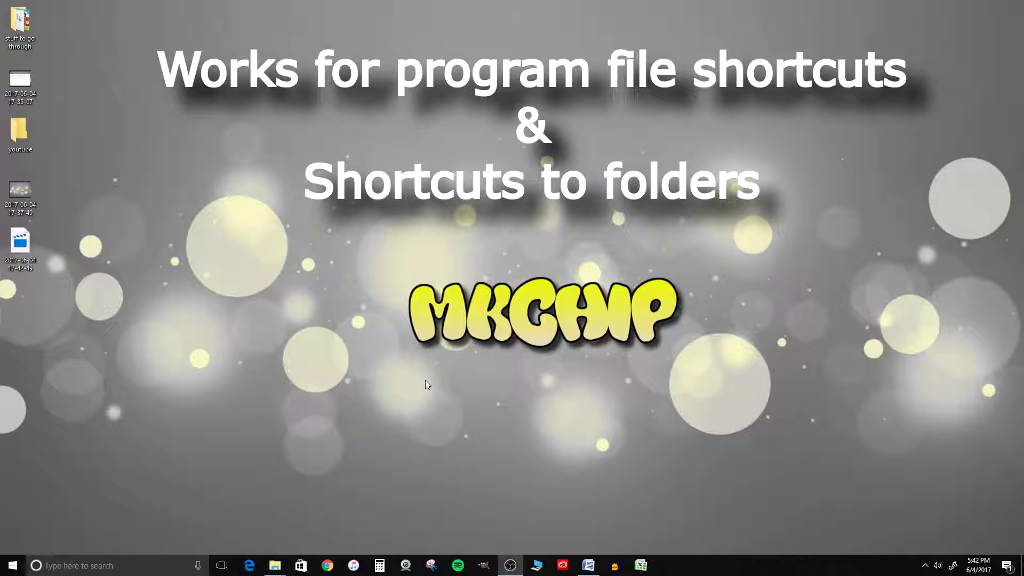
Open the youtube folder, hide it with Win+D, and bring up the Start menu.
double_click(24, 128)
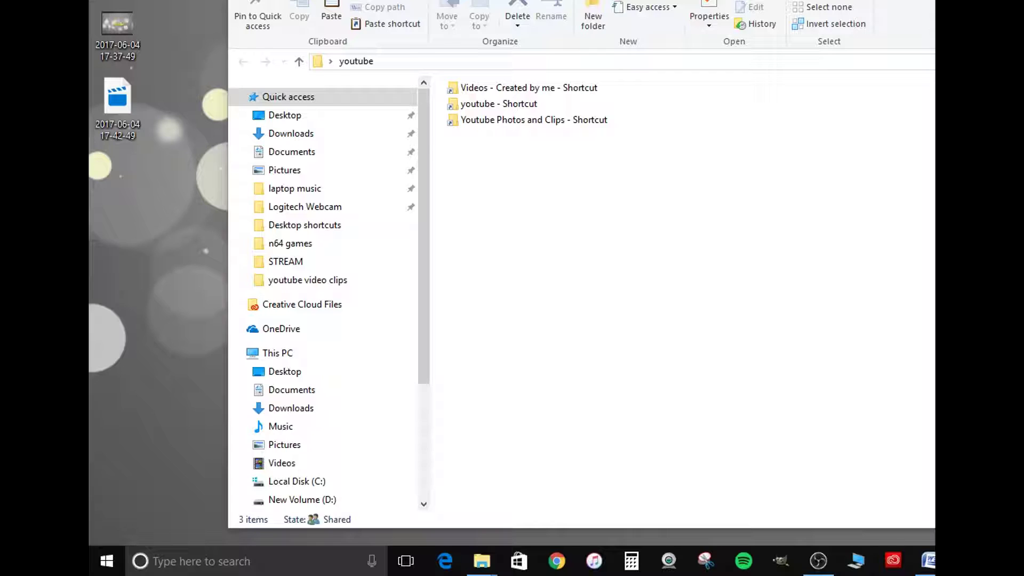
key(super+d)
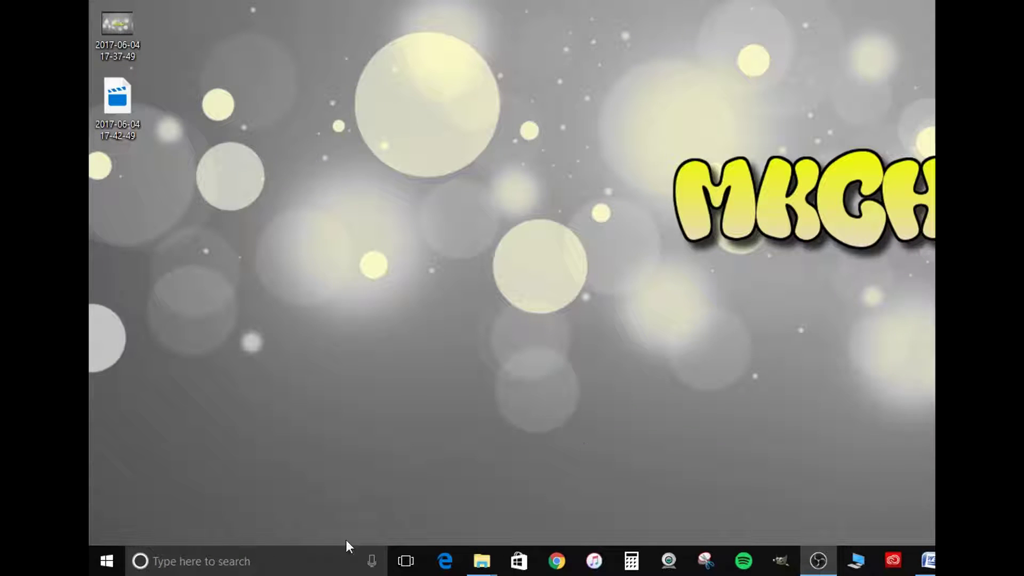
key(super)
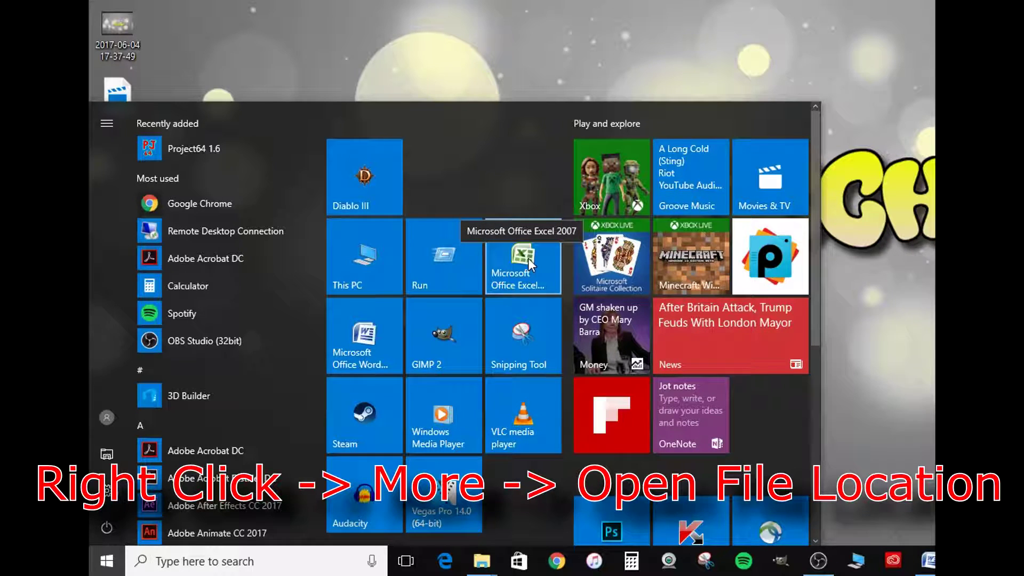
Open the file location of the Microsoft Office Excel Start menu entry.
right_click(529, 259)
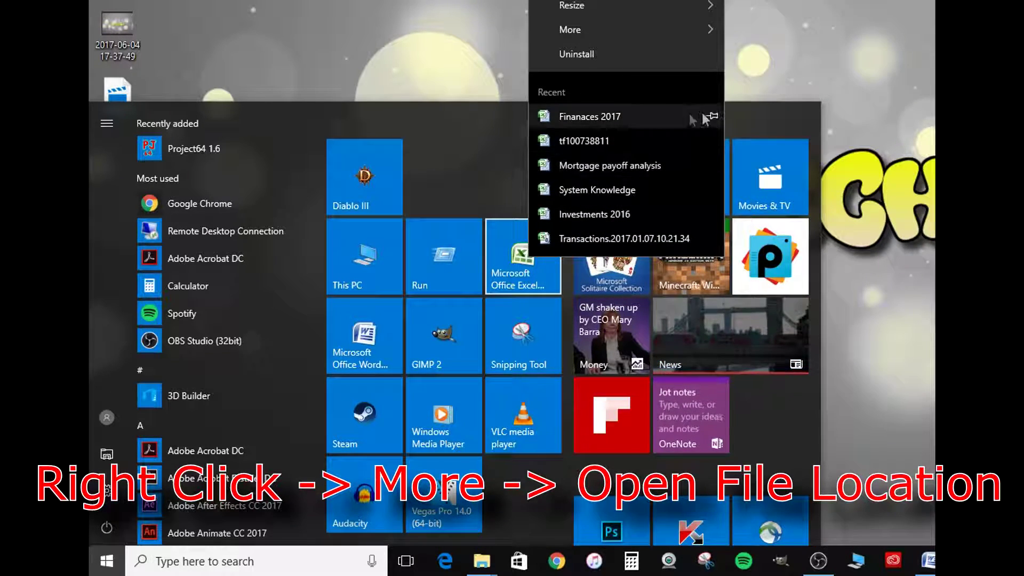
mouse_move(624, 29)
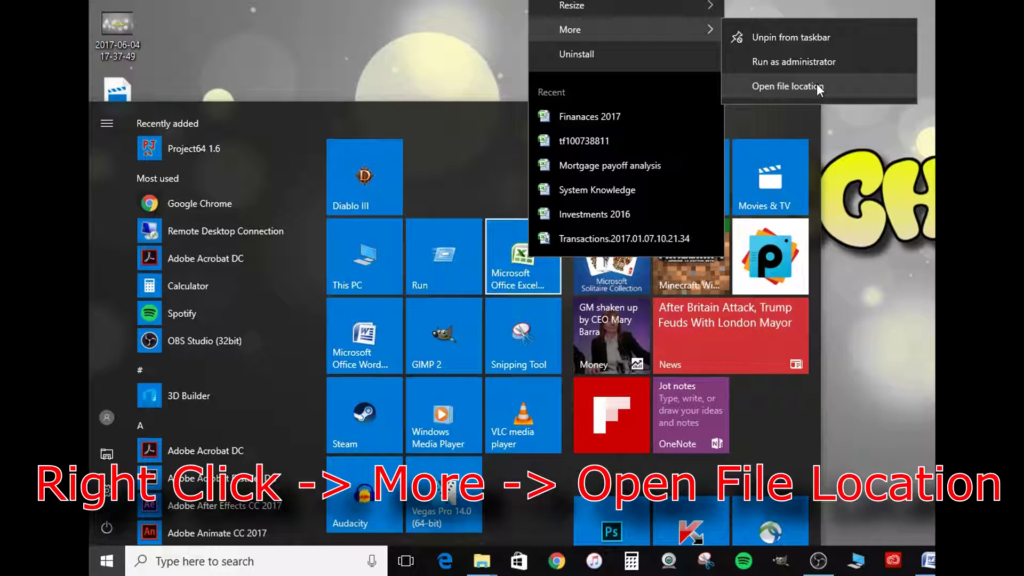
click(817, 84)
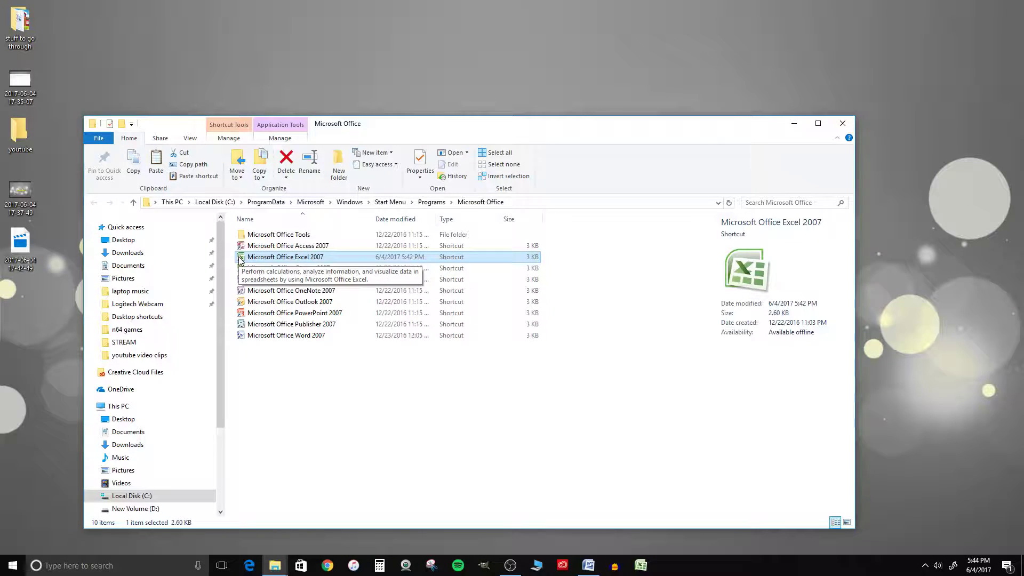
Open the Properties dialog of the Microsoft Office Excel 2007 shortcut.
right_click(295, 258)
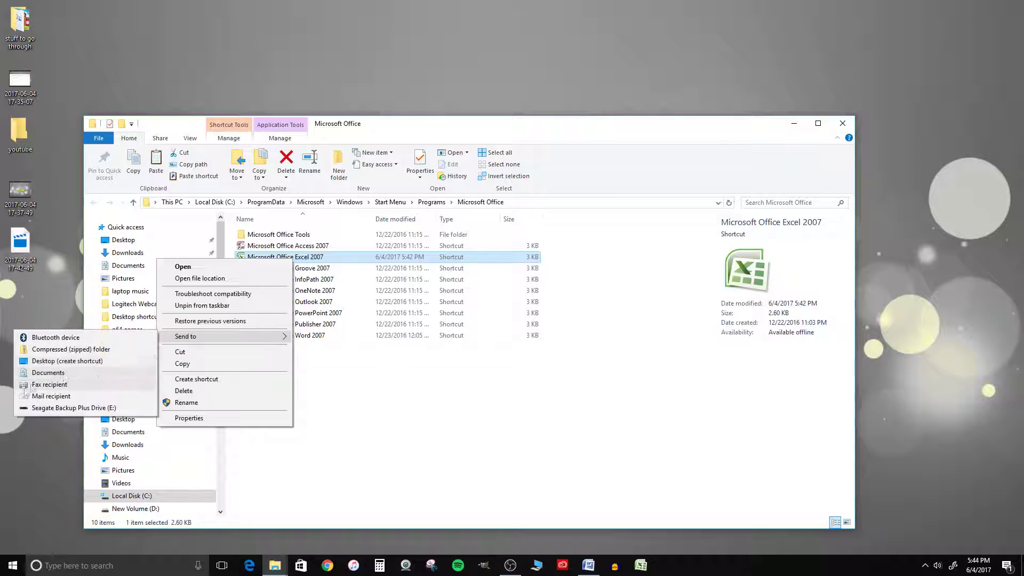
mouse_move(187, 336)
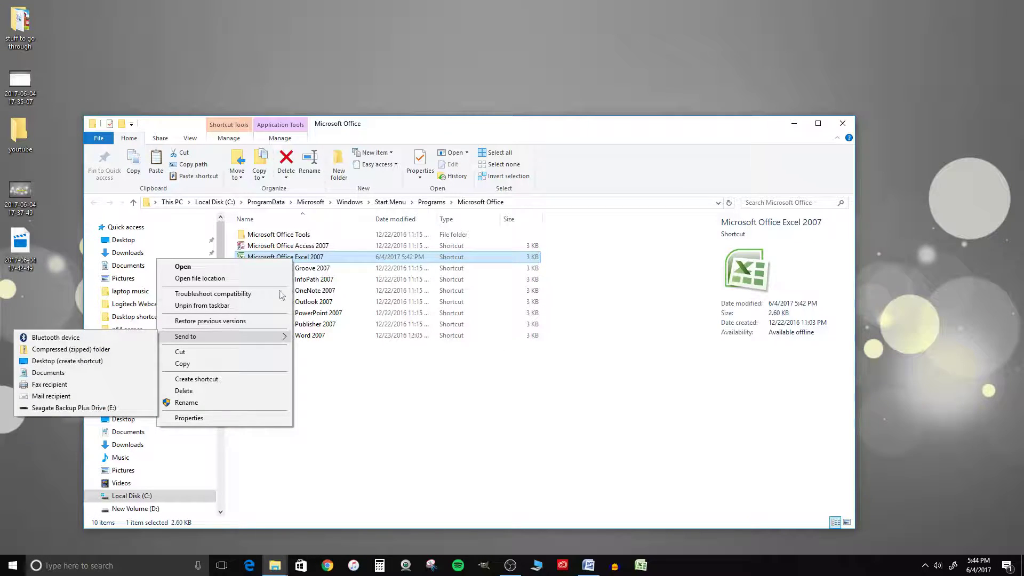
click(357, 290)
click(303, 257)
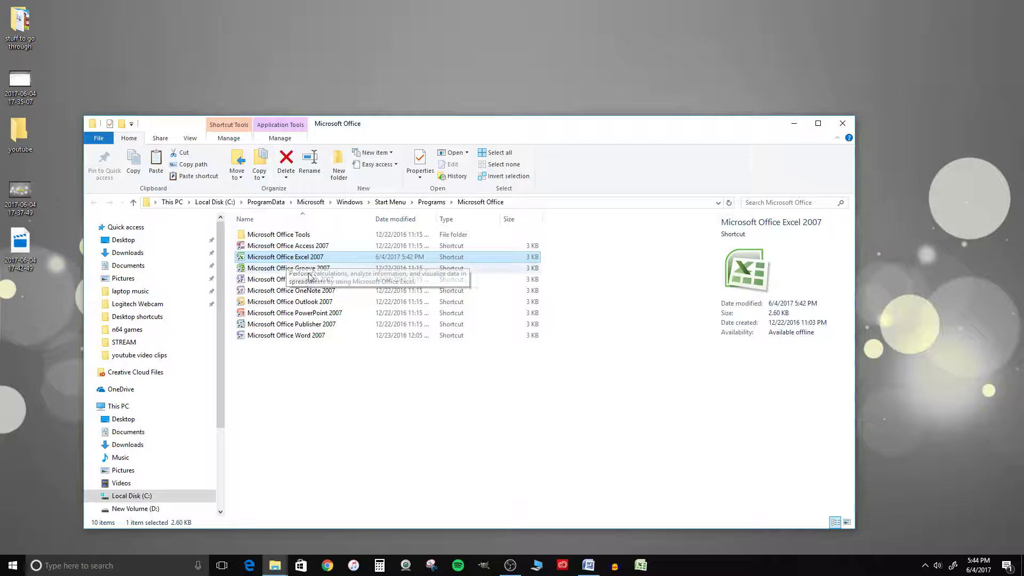
right_click(281, 263)
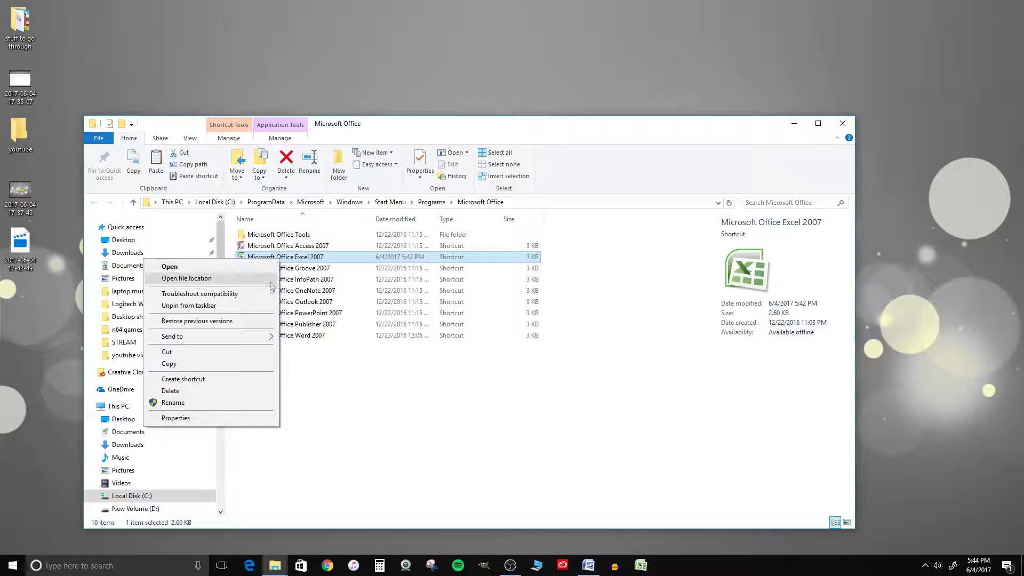
click(206, 418)
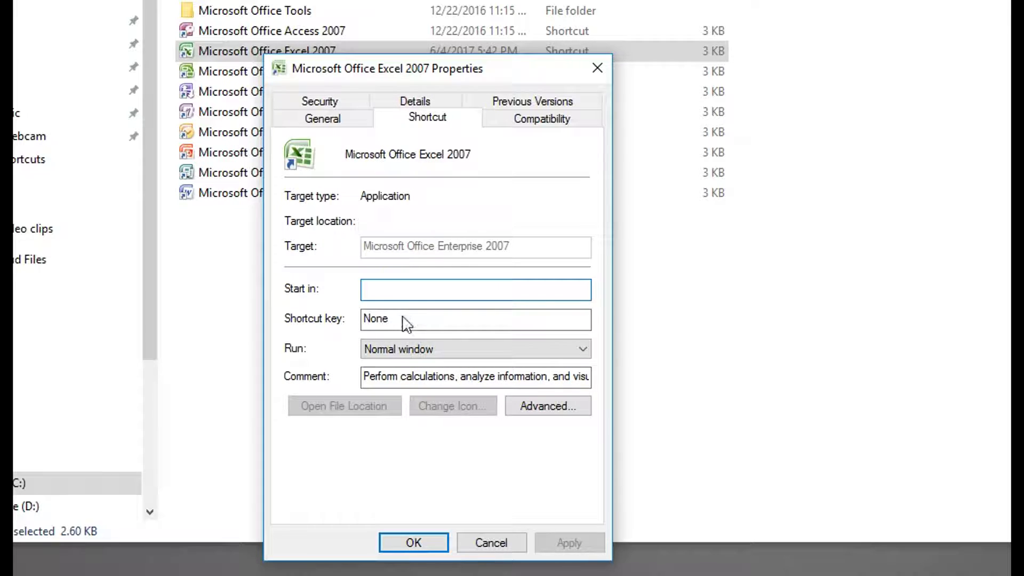
Assign Alt+F12 as the Excel 2007 shortcut's hotkey, test it, then reopen the desktop youtube folder.
click(372, 320)
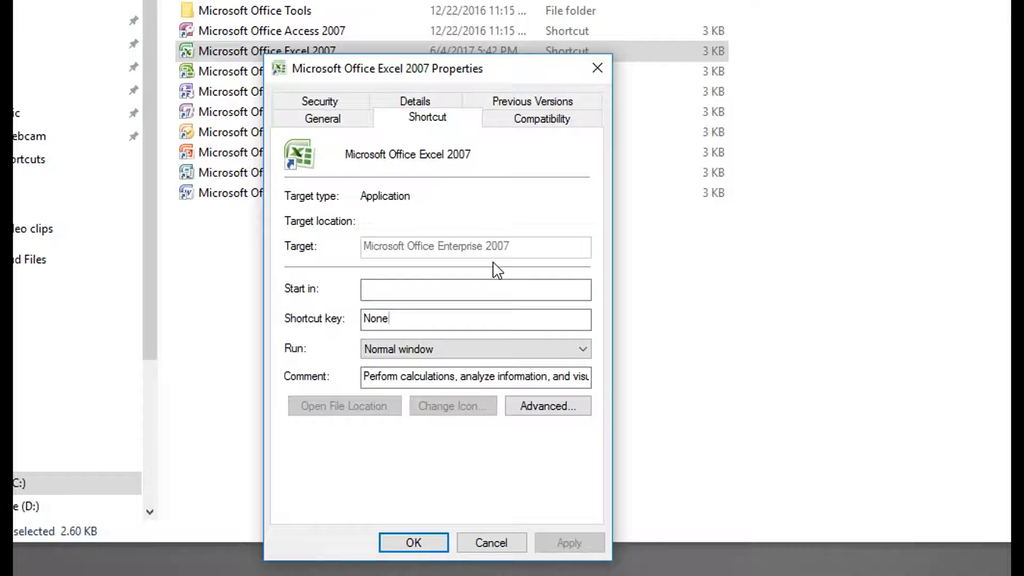
text(Ctrl + Alt +)
key(alt+F12)
text(Alt + F12)
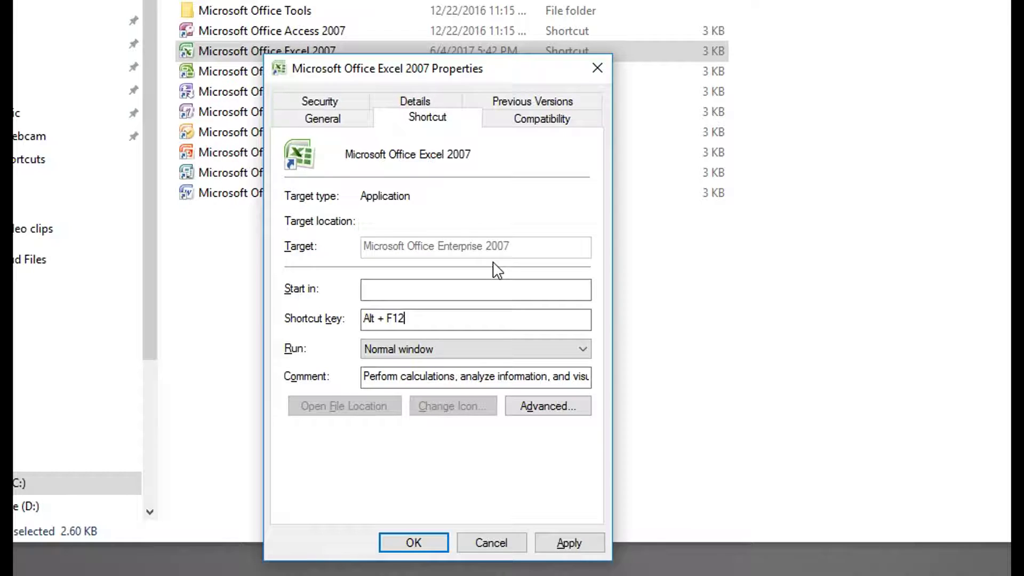
click(574, 546)
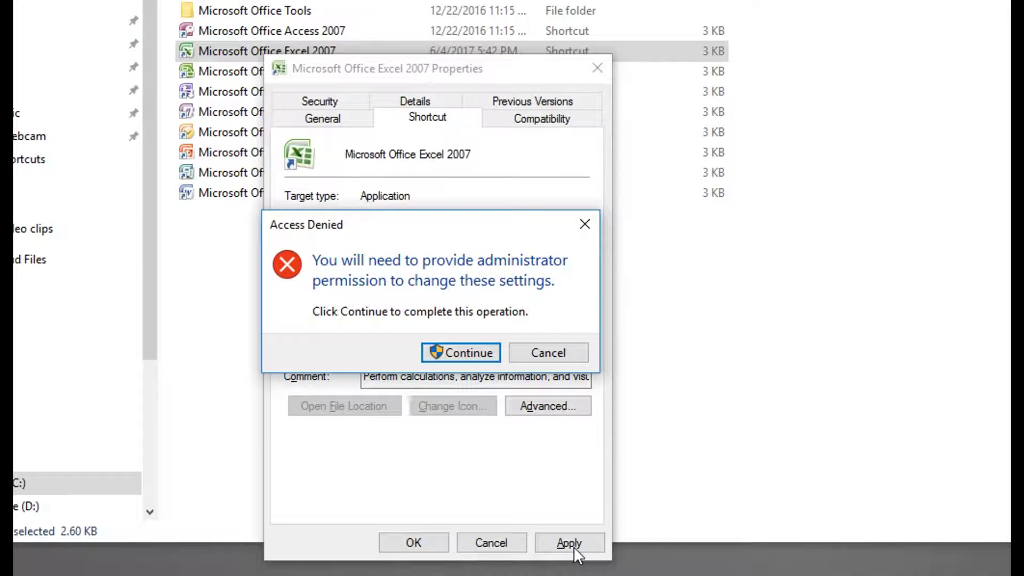
click(471, 356)
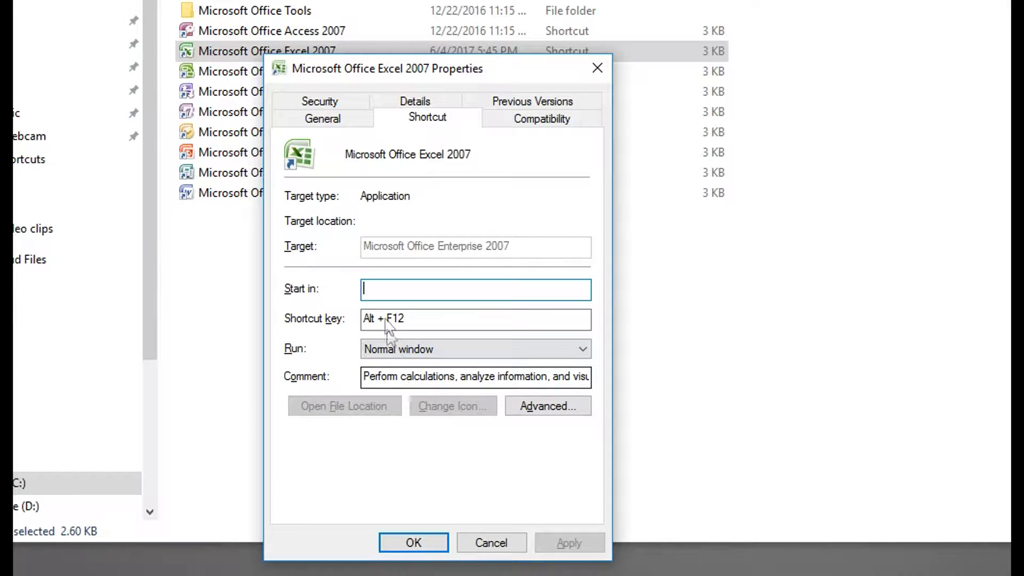
click(413, 542)
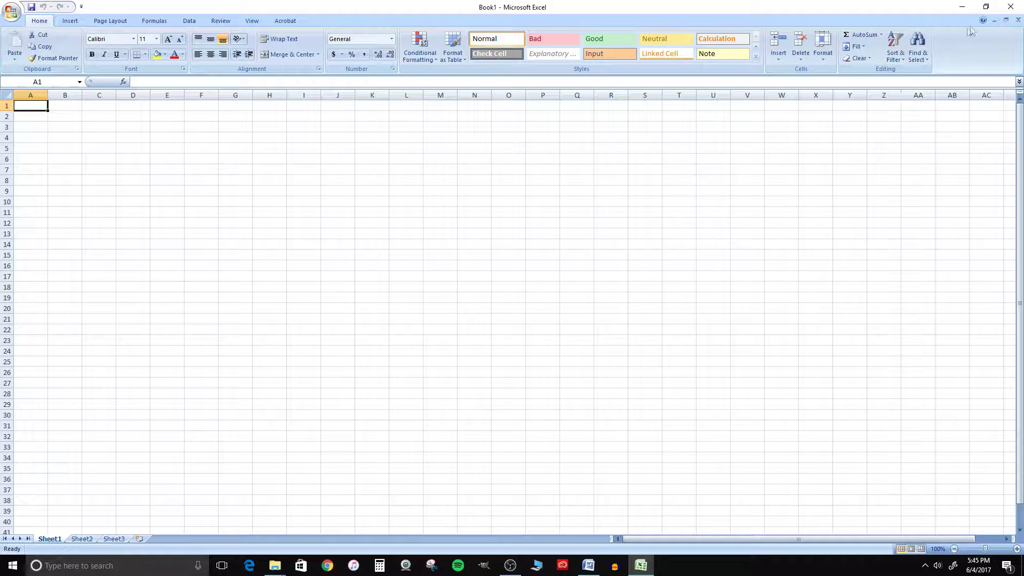
click(1010, 8)
double_click(20, 133)
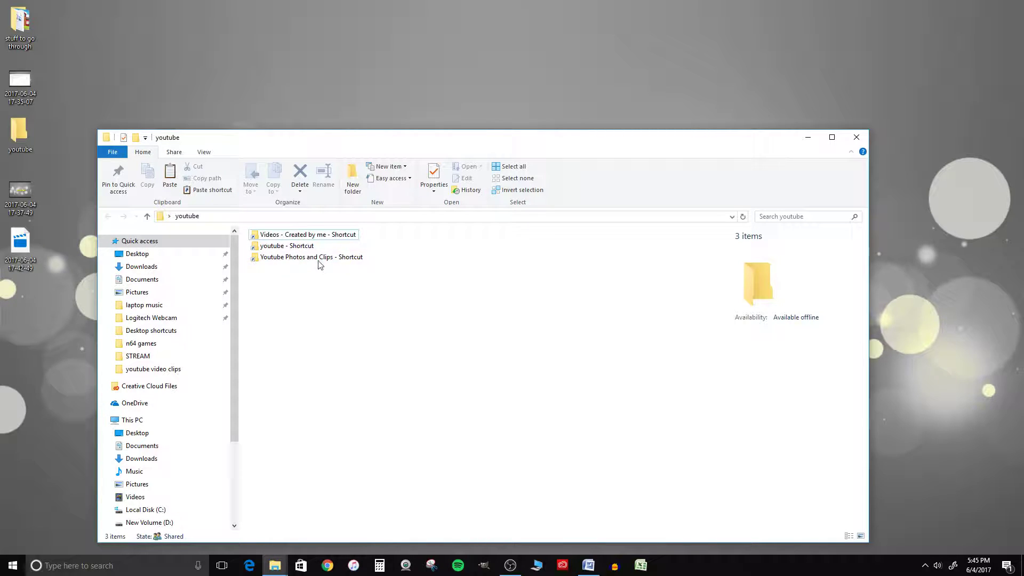
Give the Youtube Photos and Clips shortcut the Alt+F11 hotkey and close the youtube folder window.
right_click(319, 258)
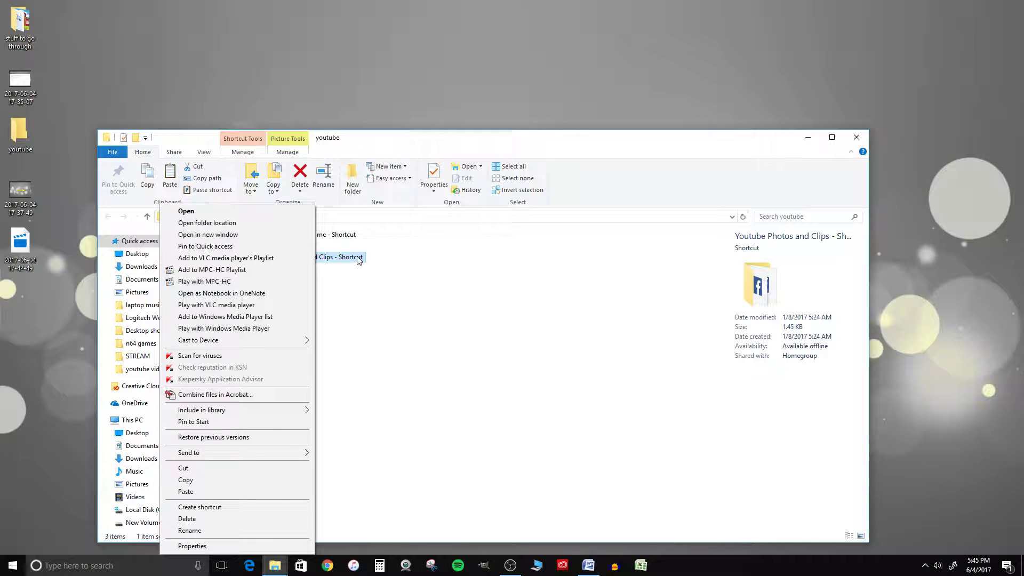
click(192, 547)
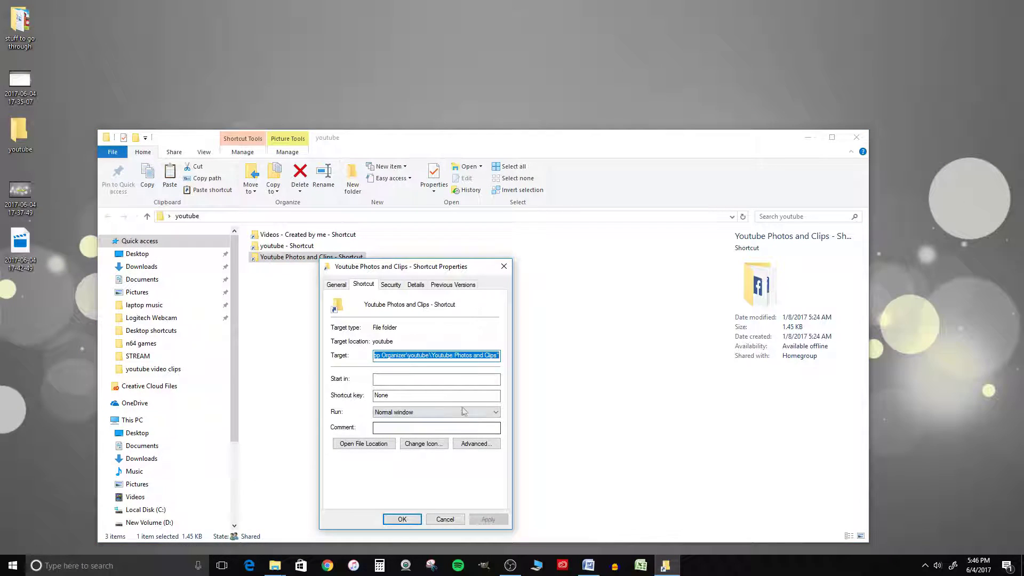
click(405, 395)
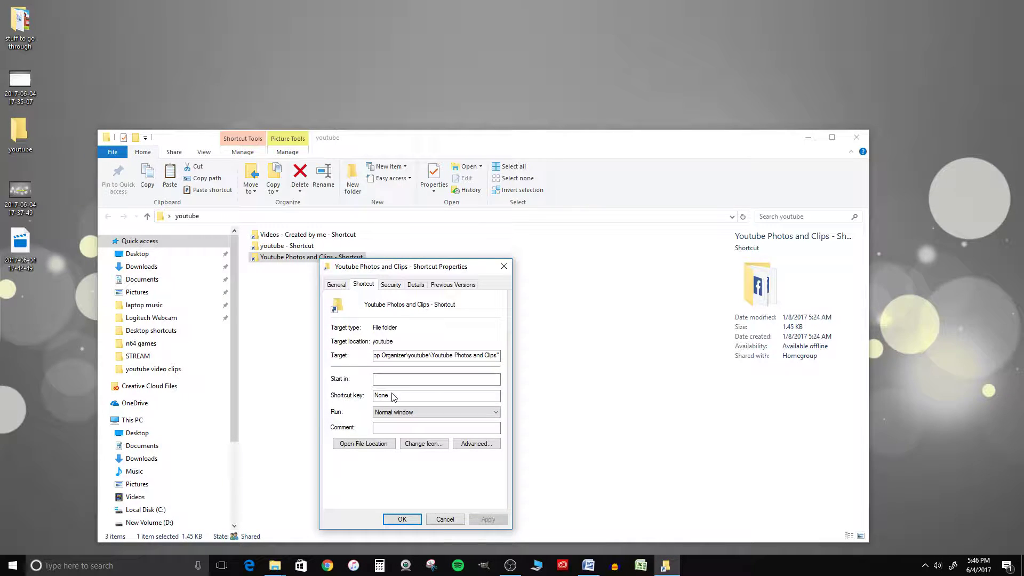
key(ctrl+alt)
text(Alt + F11)
click(488, 520)
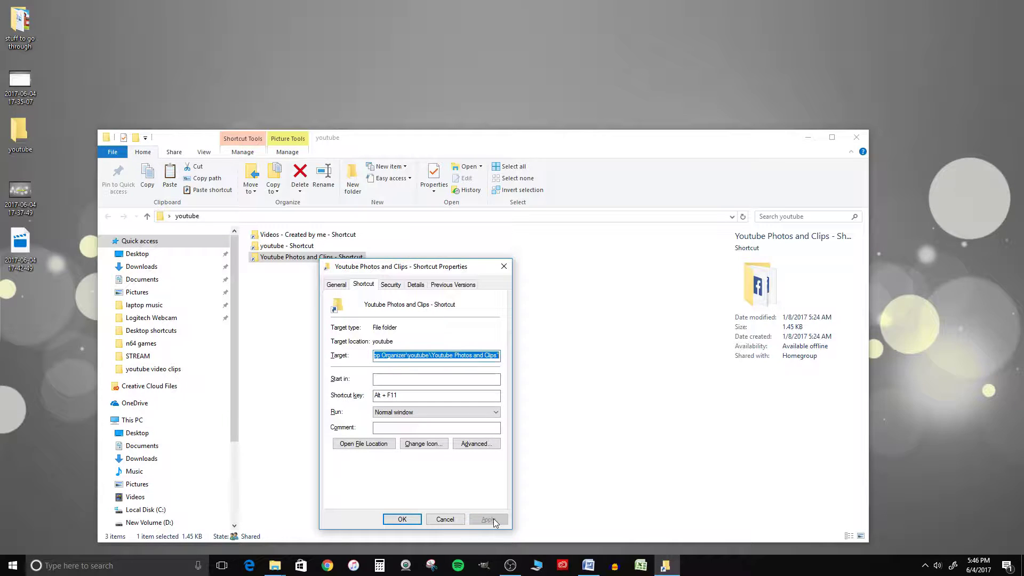
click(403, 520)
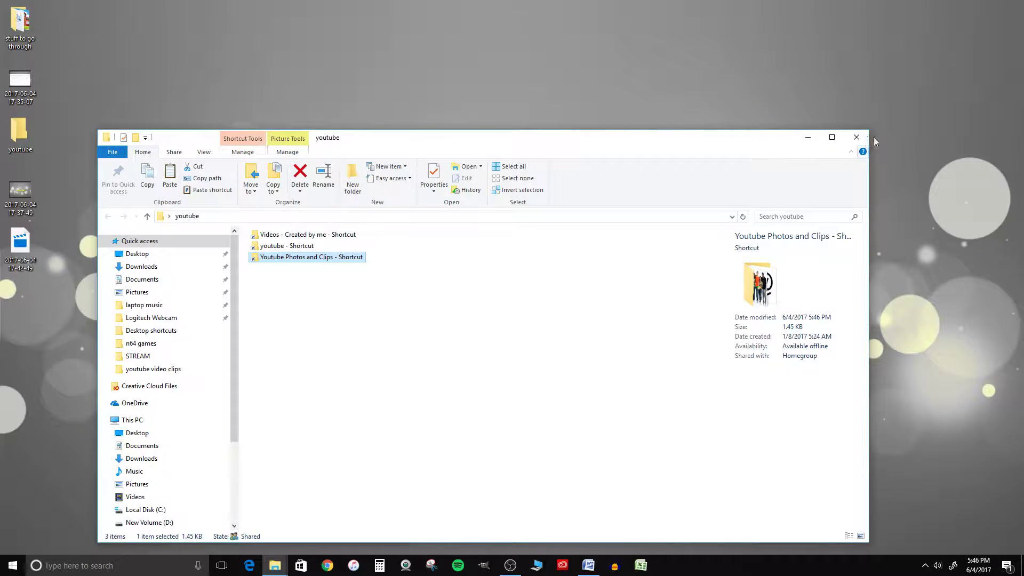
click(857, 137)
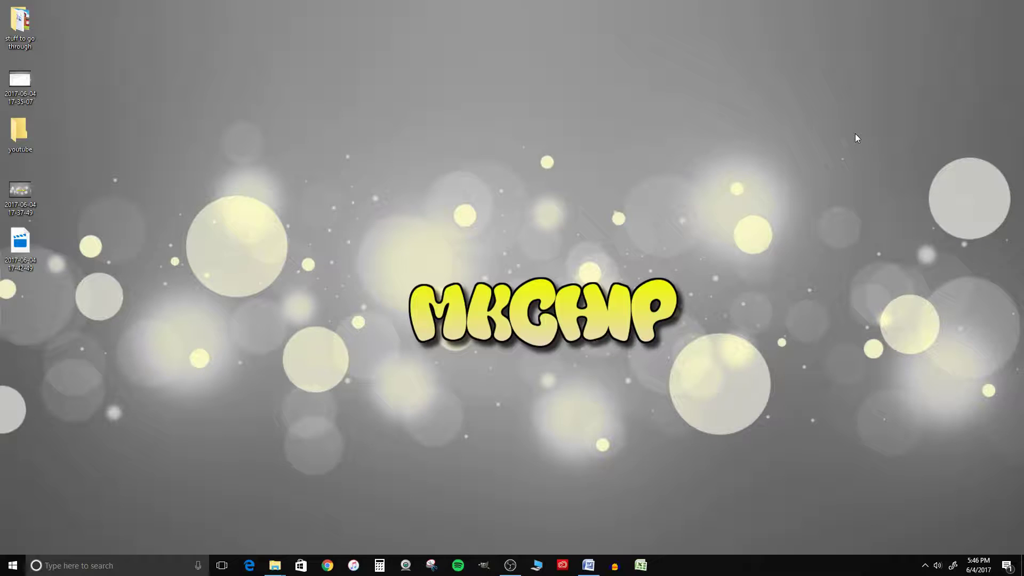